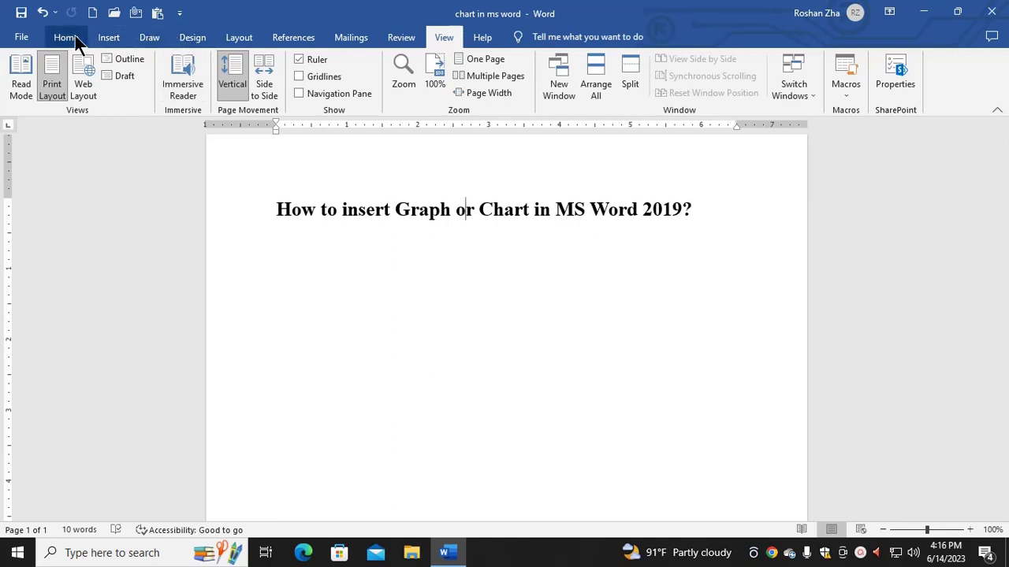
Step: Select all the text and delete the heading 'How to insert Graph or Chart in MS Word 2019?'
{"action": "left_click", "coordinate": [277, 209]}
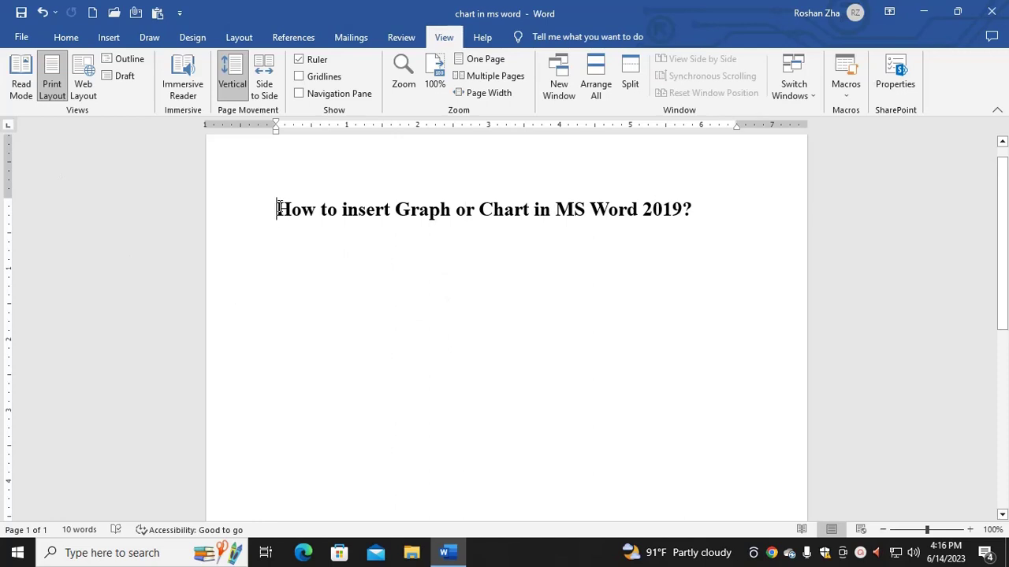
{"action": "left_click_drag", "start_coordinate": [286, 207], "coordinate": [693, 211]}
{"action": "left_click", "coordinate": [423, 261]}
{"action": "mouse_move", "coordinate": [397, 208]}
{"action": "left_mouse_down"}
{"action": "mouse_move", "coordinate": [571, 205]}
{"action": "mouse_move", "coordinate": [530, 208]}
{"action": "left_mouse_up"}
{"action": "left_click", "coordinate": [515, 275]}
{"action": "left_click_drag", "start_coordinate": [278, 209], "coordinate": [691, 191]}
{"action": "left_click", "coordinate": [691, 192]}
{"action": "key", "text": "ctrl+a"}
{"action": "key", "text": "Delete"}
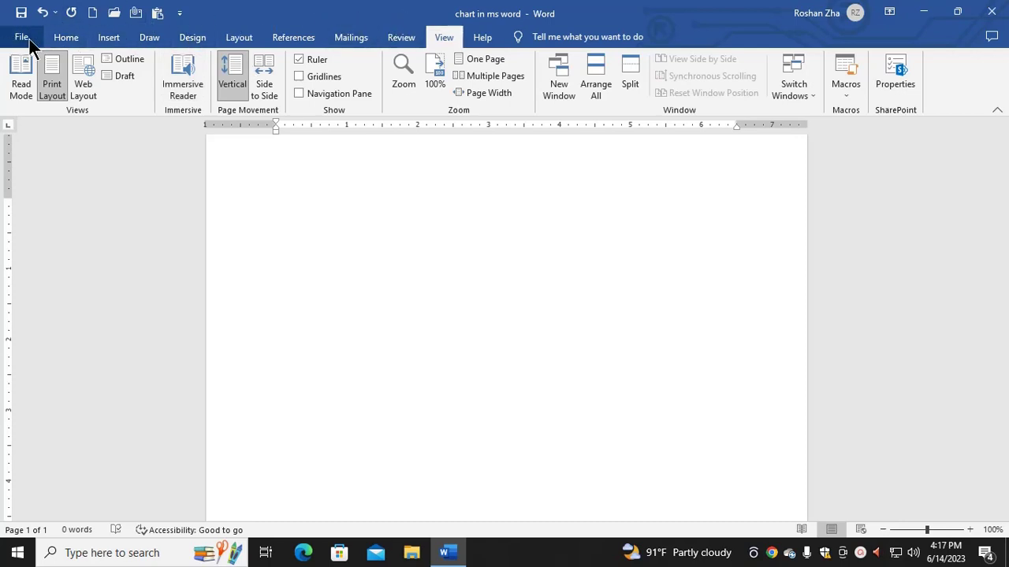
Step: Open the Insert Chart dialog from the Insert tab and move it down and left
{"action": "left_click", "coordinate": [115, 40]}
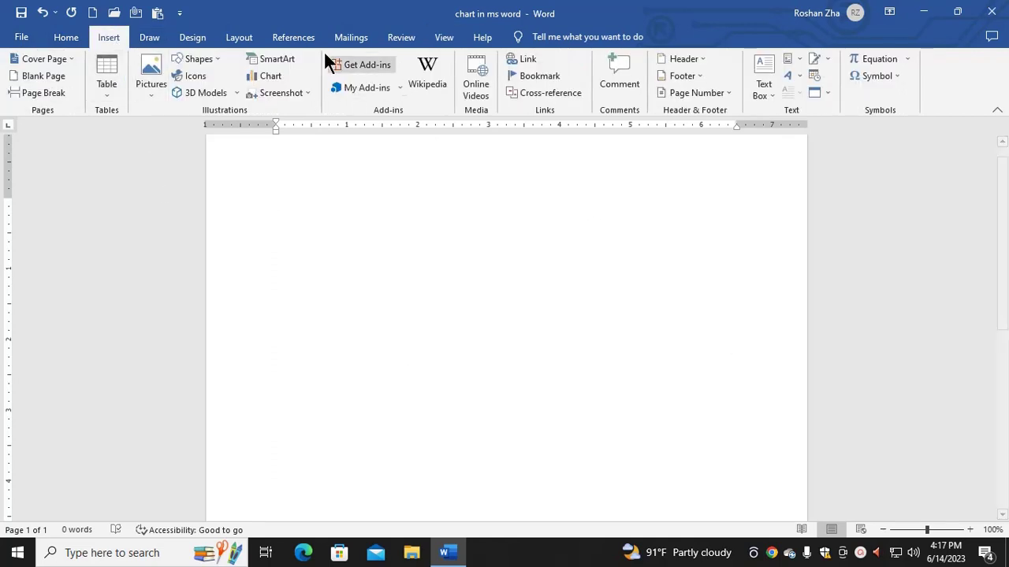
{"action": "left_click", "coordinate": [271, 74]}
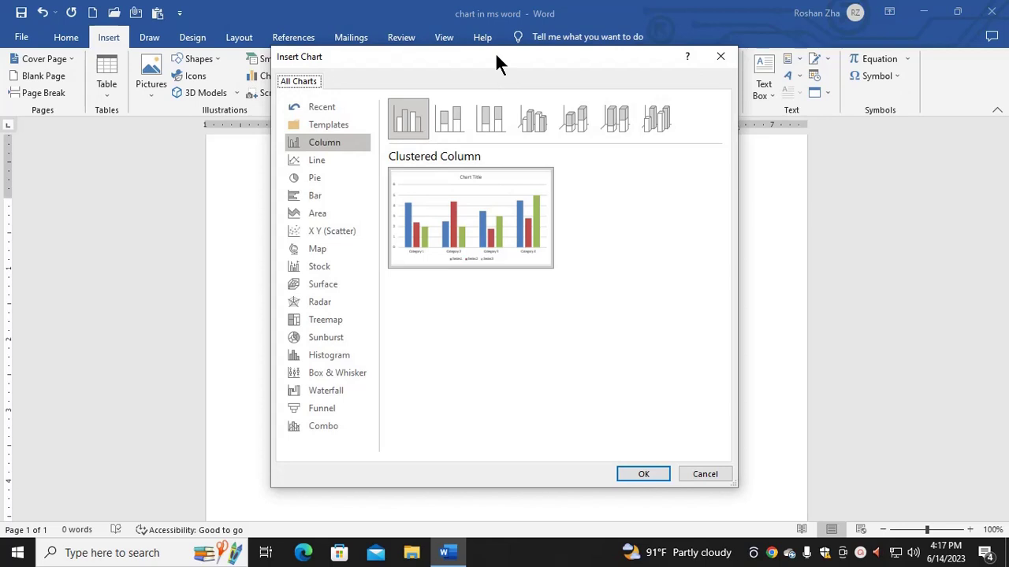
{"action": "mouse_move", "coordinate": [494, 53]}
{"action": "left_mouse_down"}
{"action": "mouse_move", "coordinate": [474, 93]}
{"action": "mouse_move", "coordinate": [466, 82]}
{"action": "left_mouse_up"}
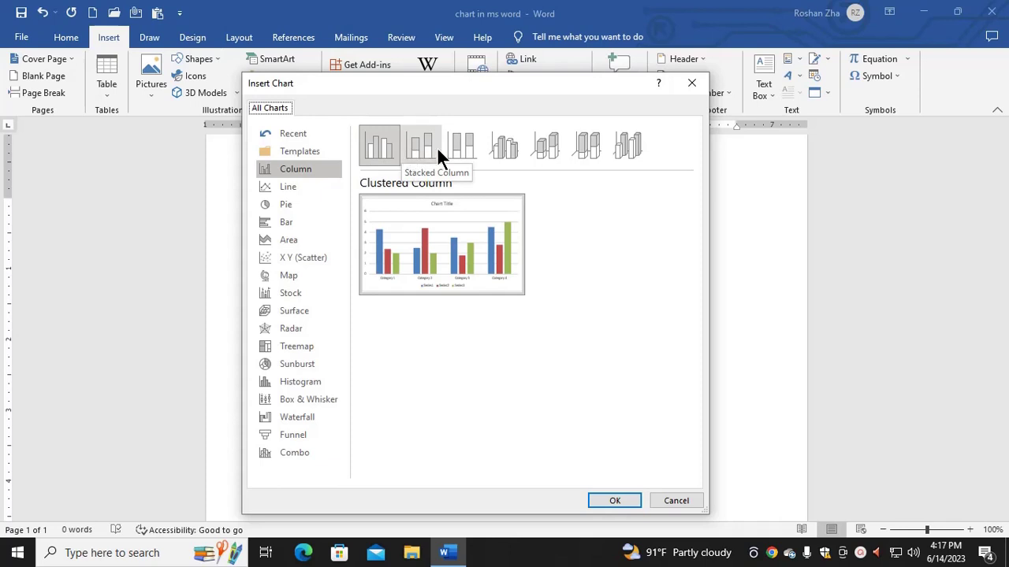
{"action": "mouse_move", "coordinate": [440, 265]}
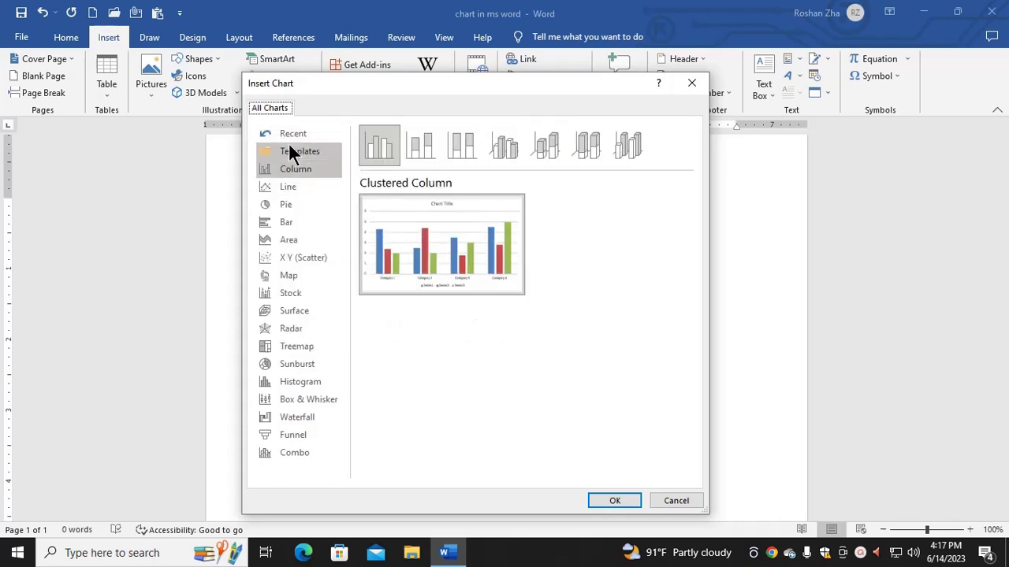
Step: Preview the Line and Pie chart types, then insert a Clustered Column chart
{"action": "left_click", "coordinate": [289, 172]}
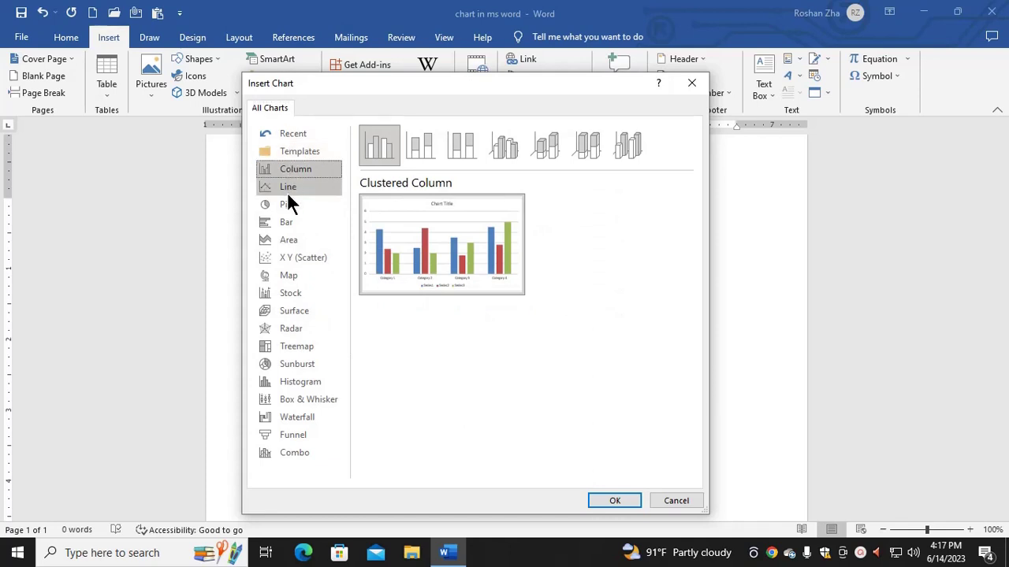
{"action": "left_click", "coordinate": [288, 194]}
{"action": "left_click", "coordinate": [287, 206]}
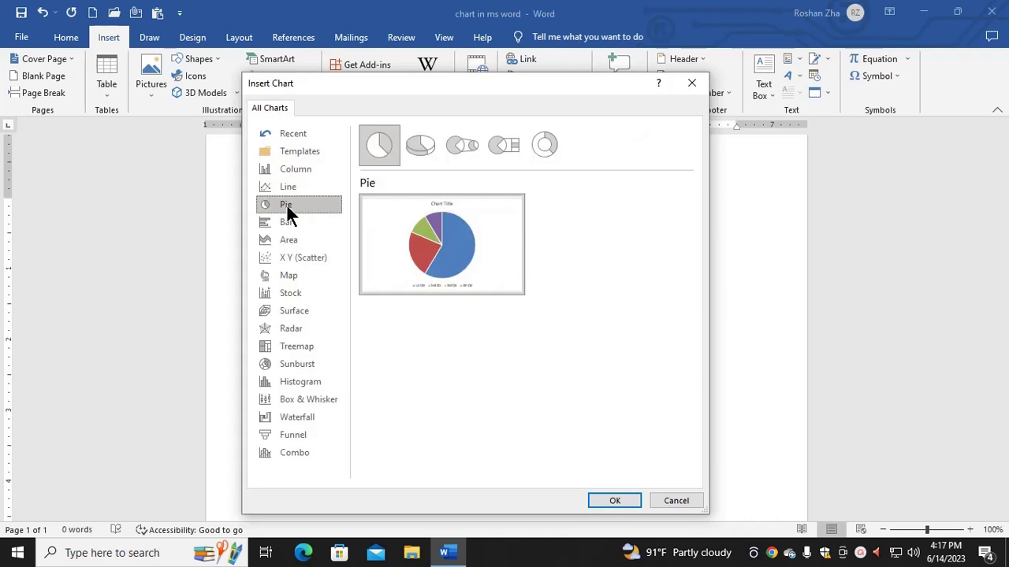
{"action": "left_click", "coordinate": [298, 167]}
{"action": "mouse_move", "coordinate": [446, 246]}
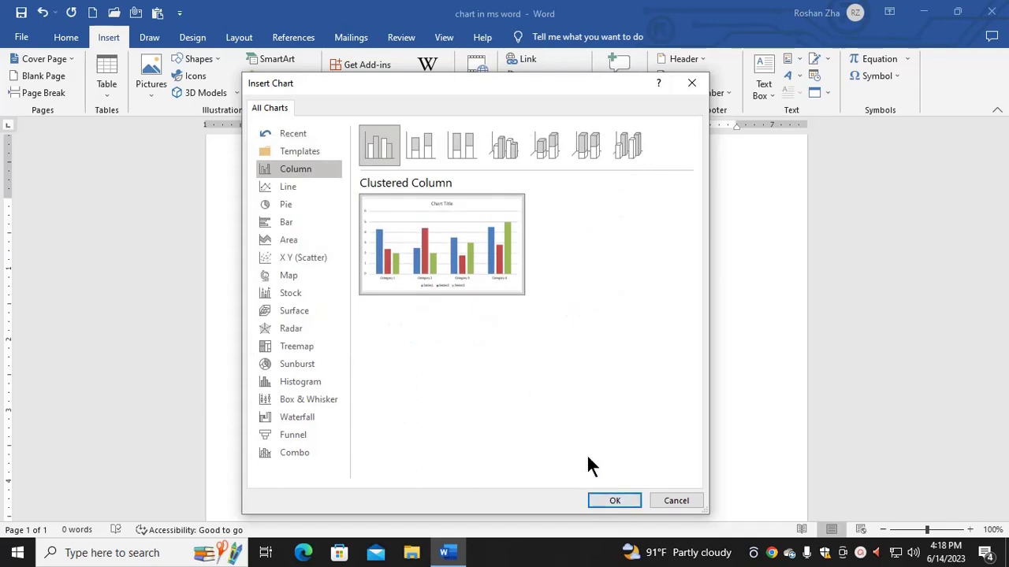
{"action": "left_click", "coordinate": [606, 498]}
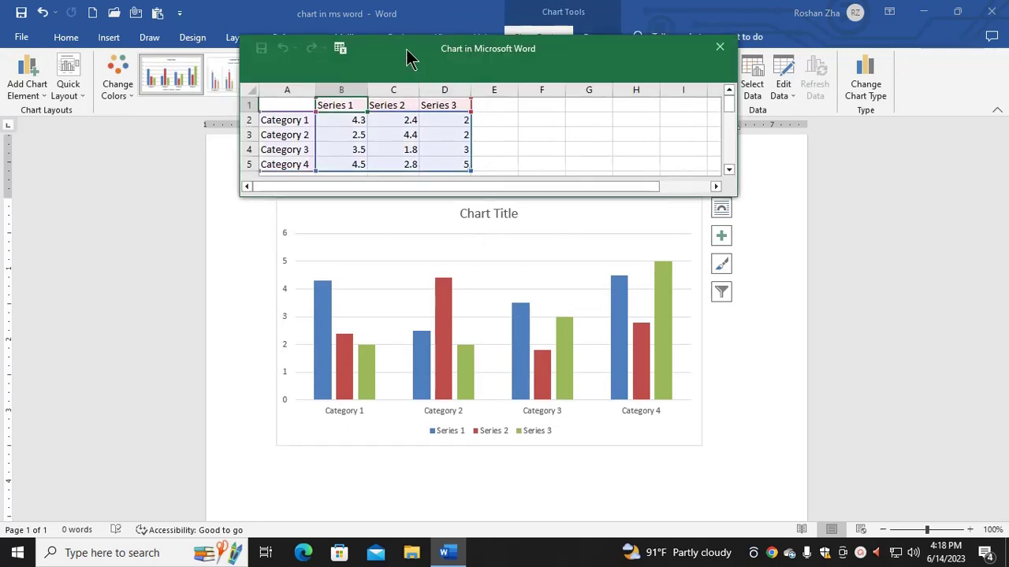
Step: Move the 'Chart in Microsoft Word' data sheet window to the left
{"action": "left_click_drag", "start_coordinate": [408, 60], "coordinate": [329, 53]}
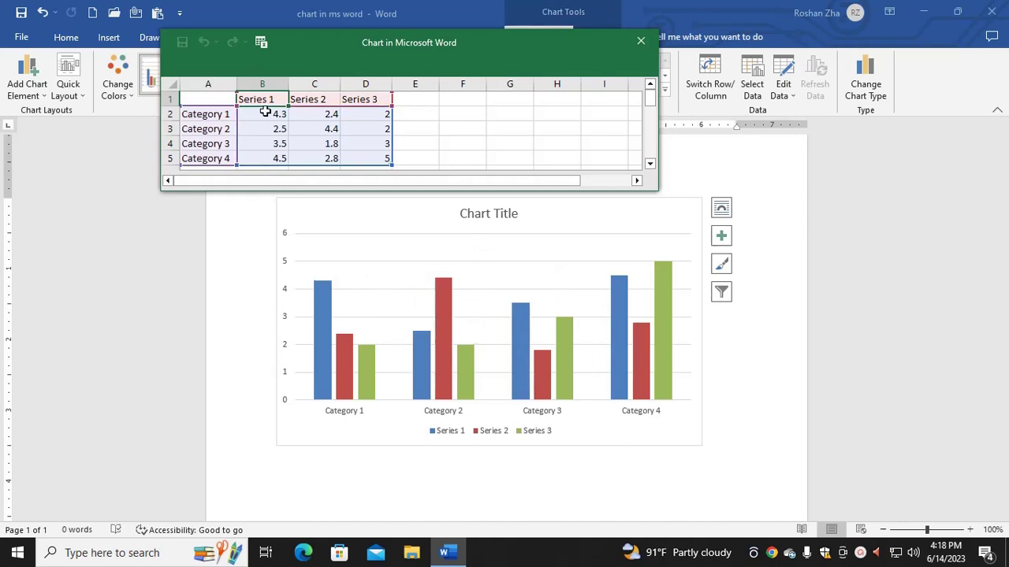
Step: Rename the four categories to January, February, March and April in cells A2–A5
{"action": "left_click", "coordinate": [216, 116]}
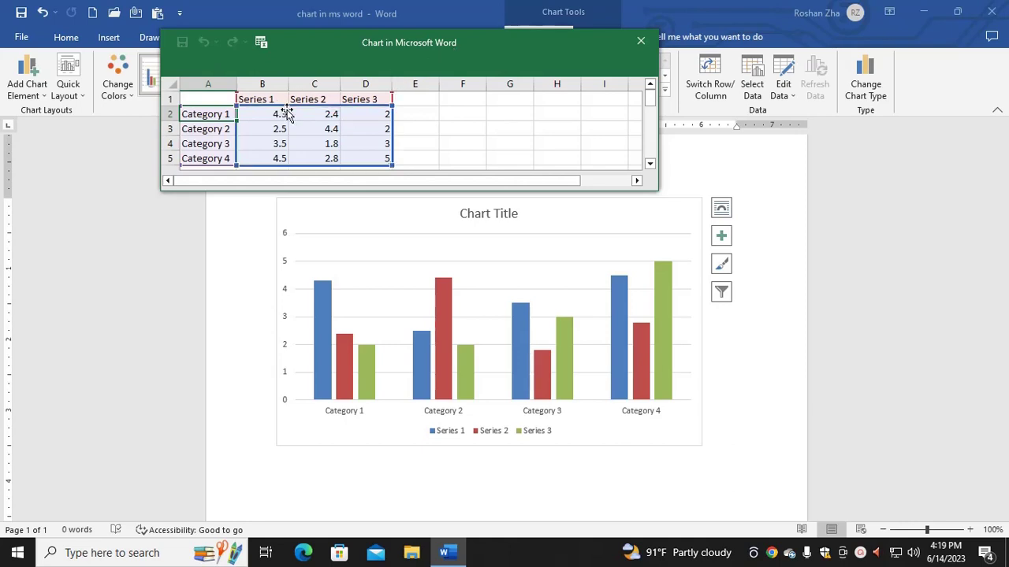
{"action": "type", "text": "January"}
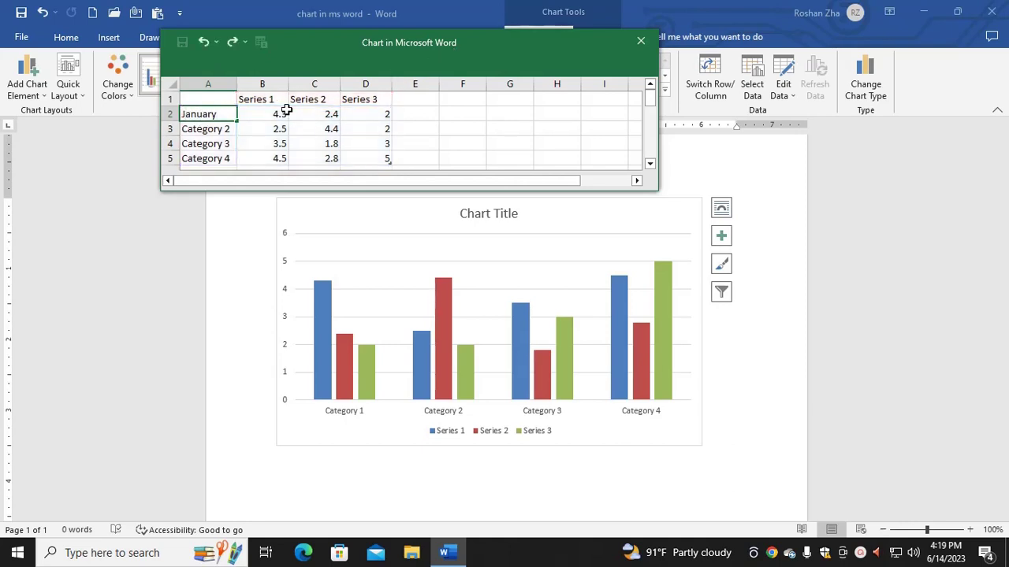
{"action": "key", "text": "Return"}
{"action": "type", "text": "February"}
{"action": "key", "text": "Return"}
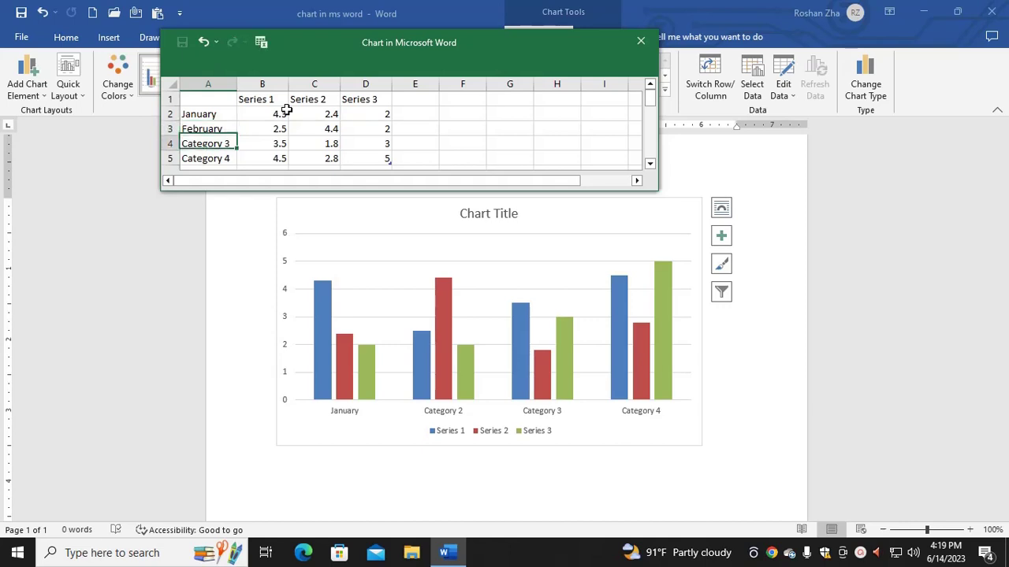
{"action": "type", "text": "Mar"}
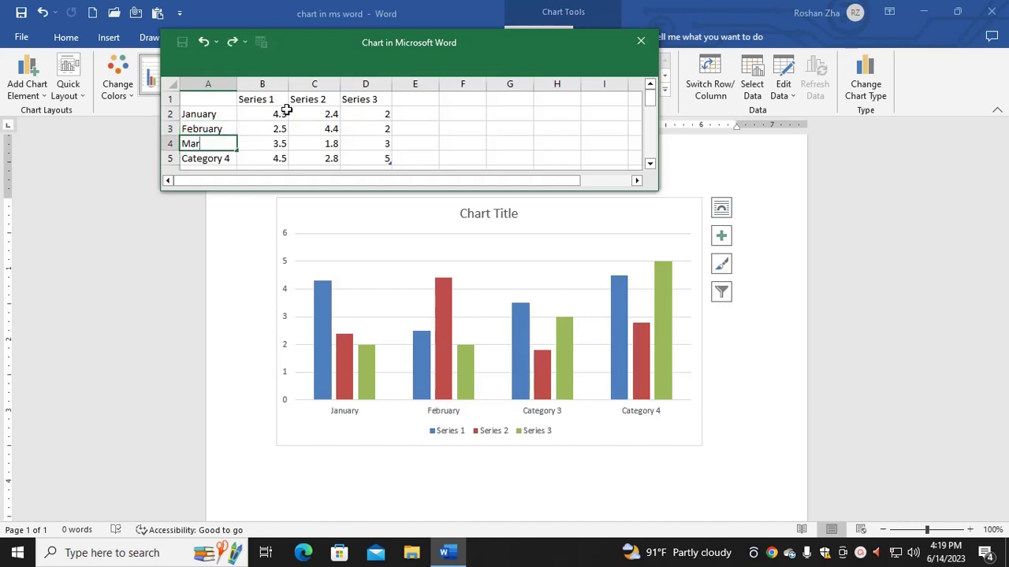
{"action": "type", "text": "ch"}
{"action": "key", "text": "Return"}
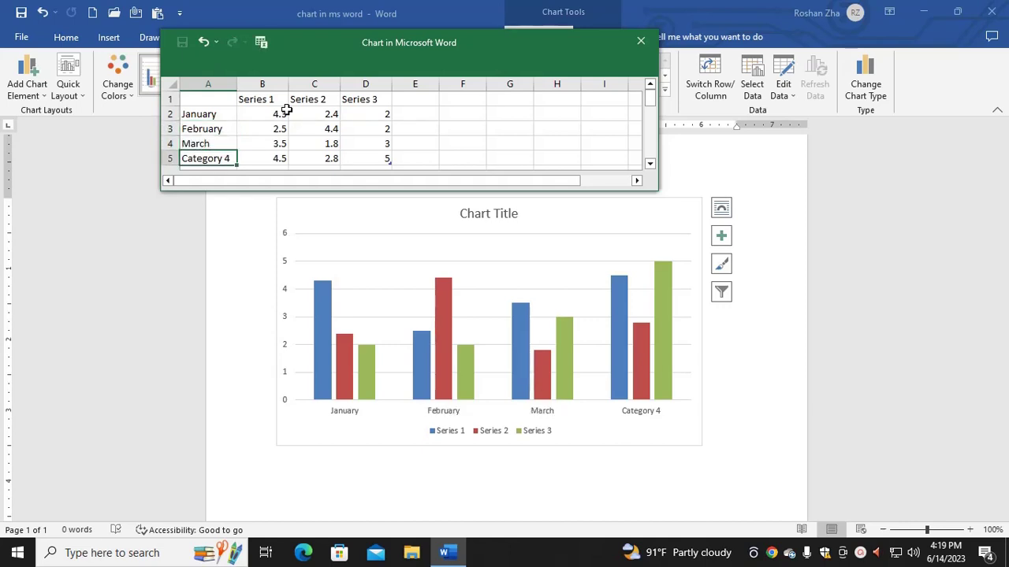
{"action": "type", "text": "April"}
{"action": "key", "text": "Return"}
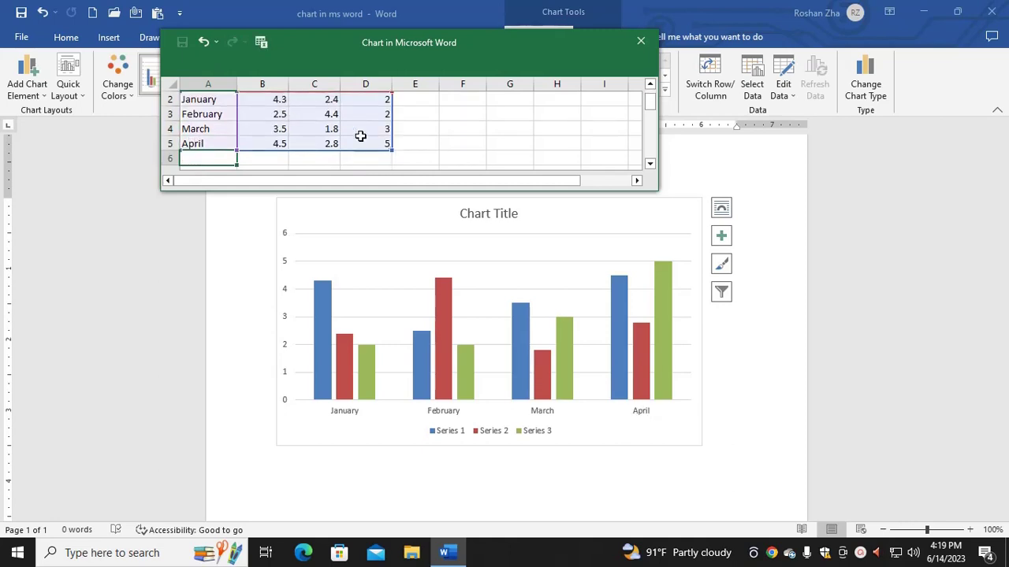
{"action": "left_click_drag", "start_coordinate": [650, 110], "coordinate": [650, 71]}
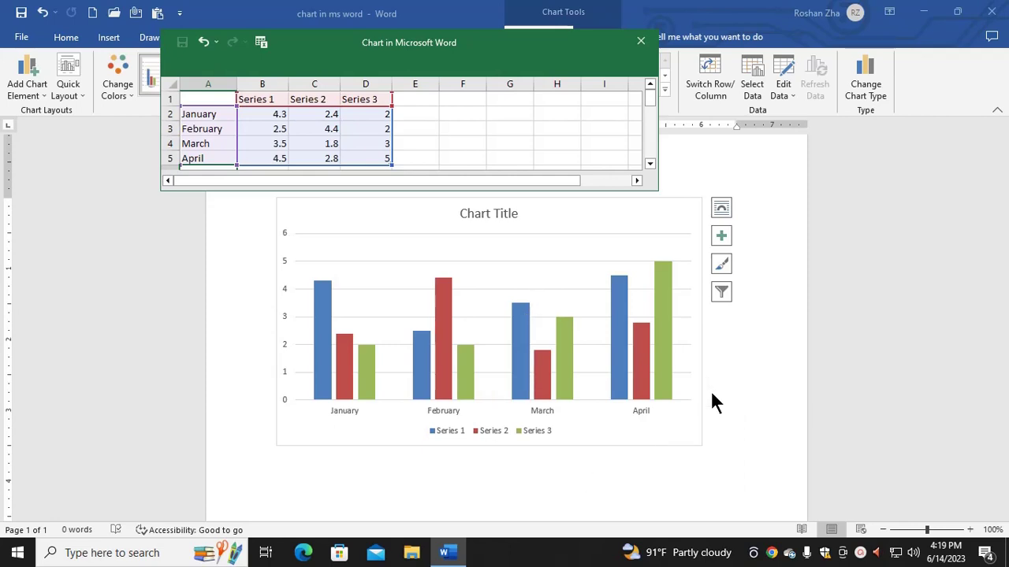
Step: Name the three series Football, Volleyball and Basket ball in cells B1–D1
{"action": "left_click", "coordinate": [263, 100]}
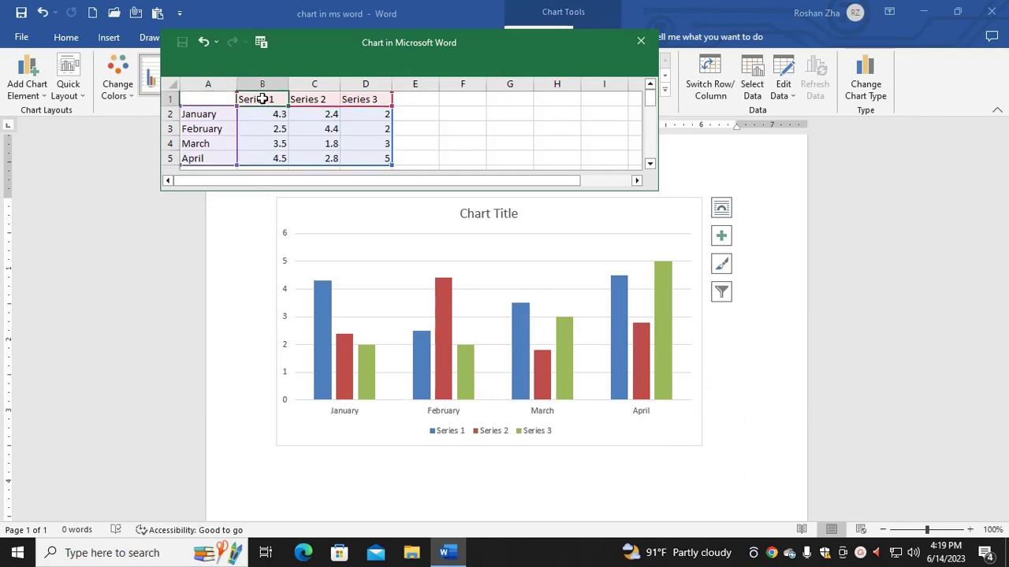
{"action": "left_click_drag", "start_coordinate": [361, 112], "coordinate": [364, 113]}
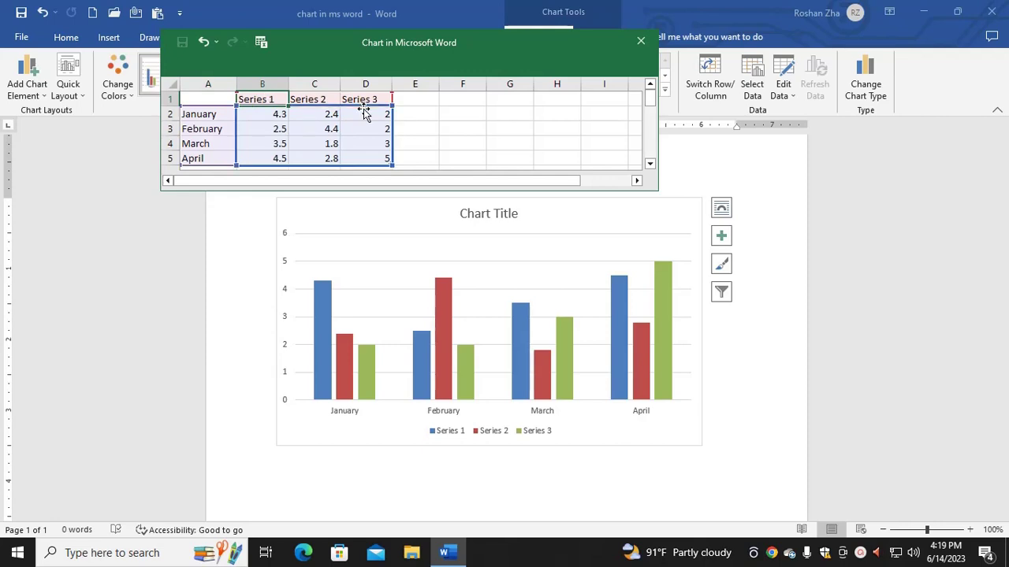
{"action": "type", "text": "Football"}
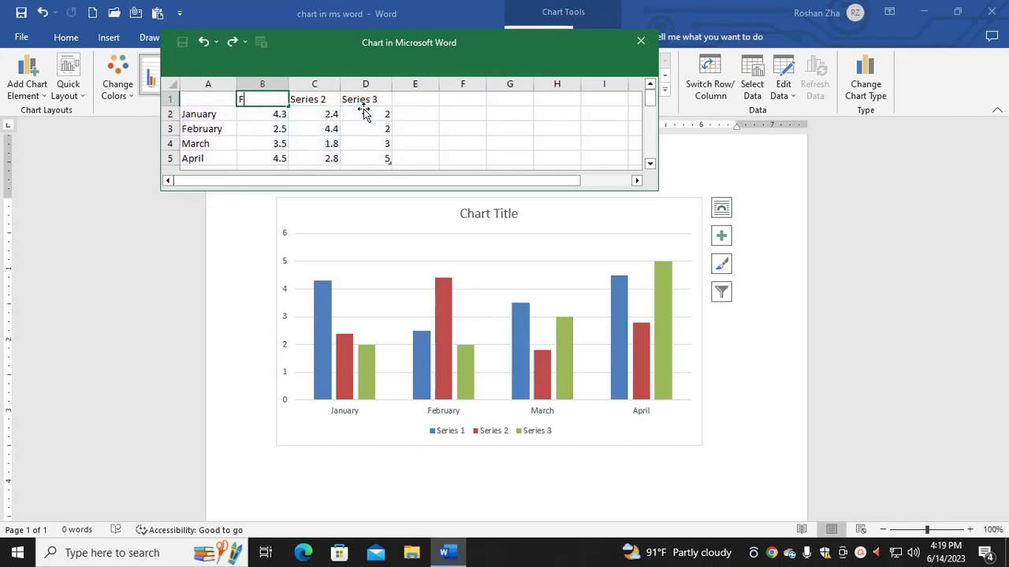
{"action": "key", "text": "Tab"}
{"action": "type", "text": "Volleyball"}
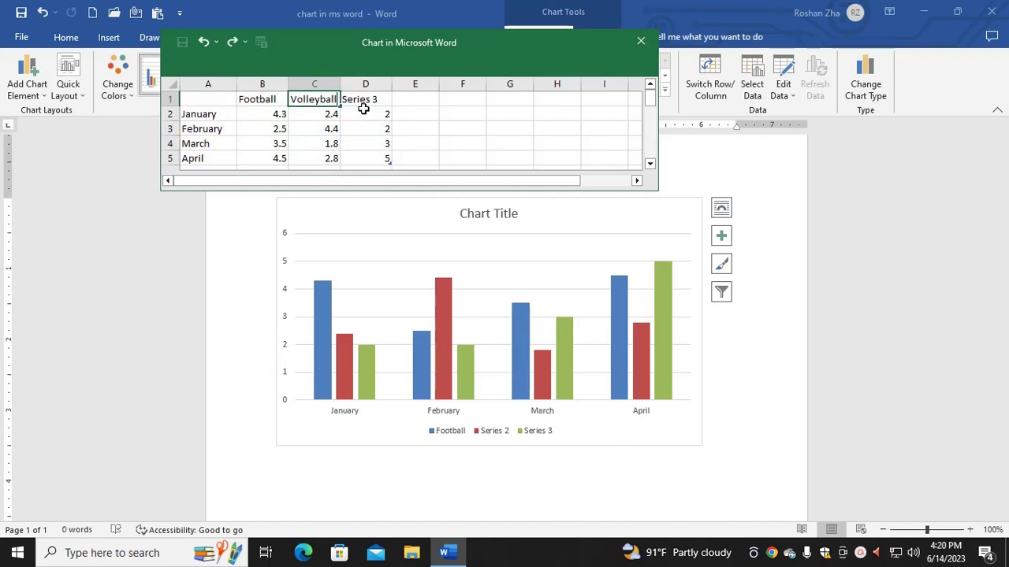
{"action": "key", "text": "Tab"}
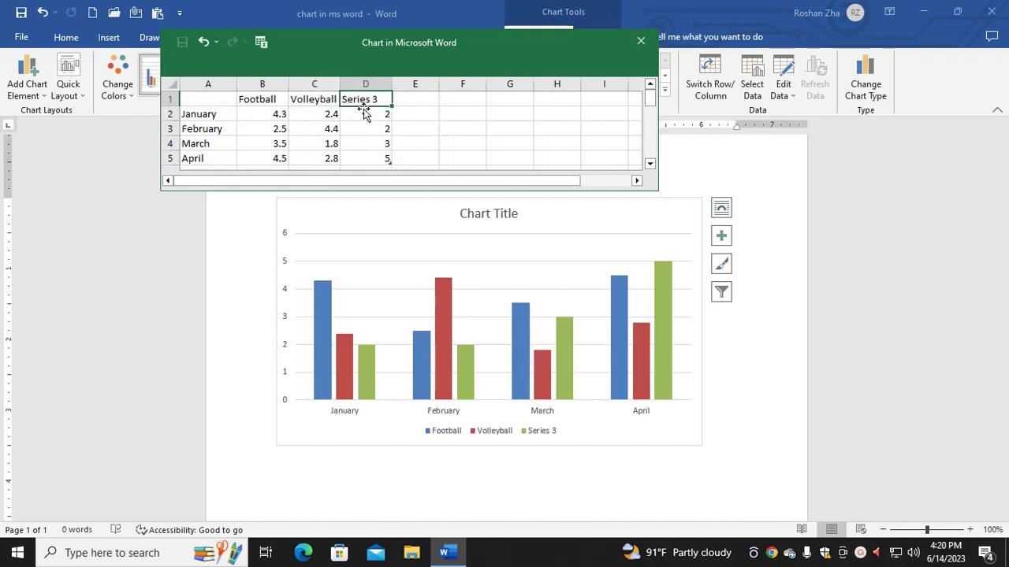
{"action": "type", "text": "Basket ball"}
{"action": "key", "text": "Return"}
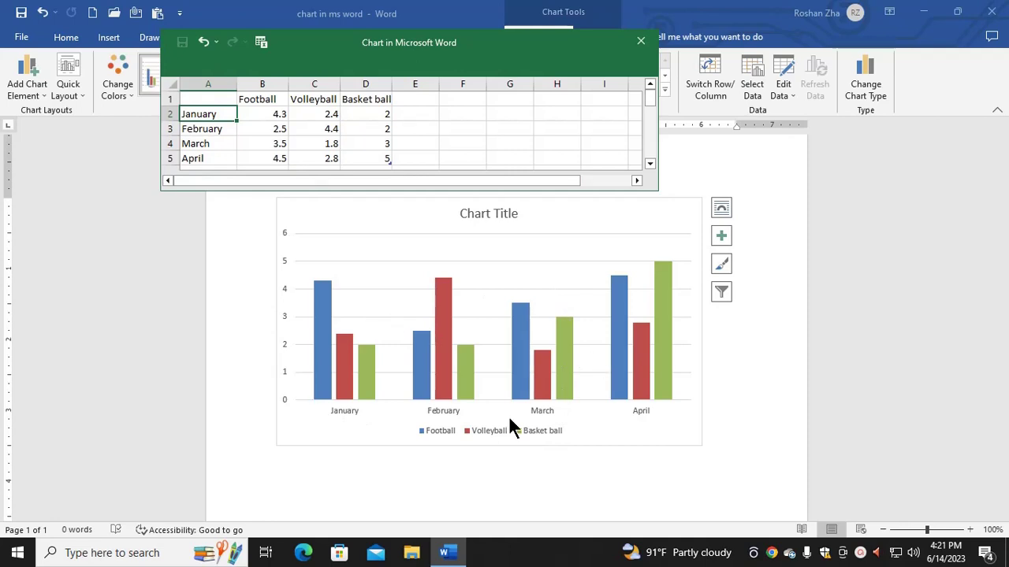
Step: Replace the chart title text with 'Sales Report', removing the leftover word 'Chart'
{"action": "double_click", "coordinate": [498, 213]}
{"action": "left_click", "coordinate": [499, 213]}
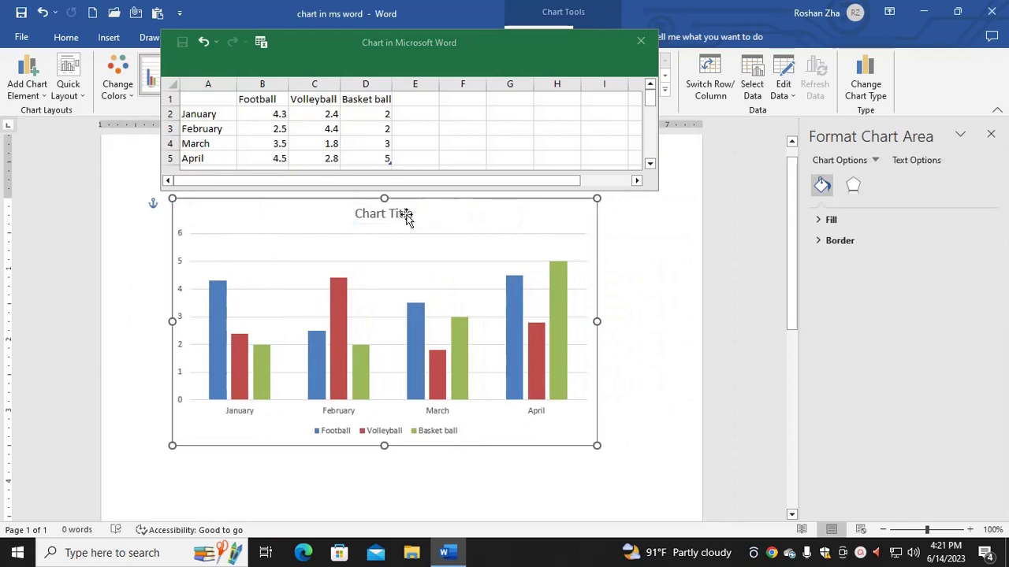
{"action": "left_click", "coordinate": [402, 215]}
{"action": "double_click", "coordinate": [395, 213]}
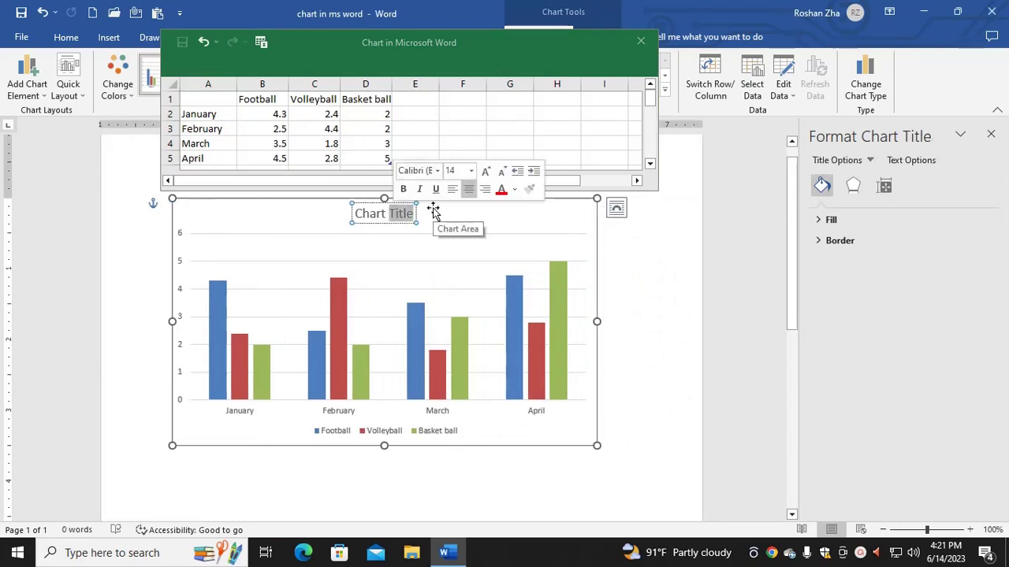
{"action": "type", "text": "Sales"}
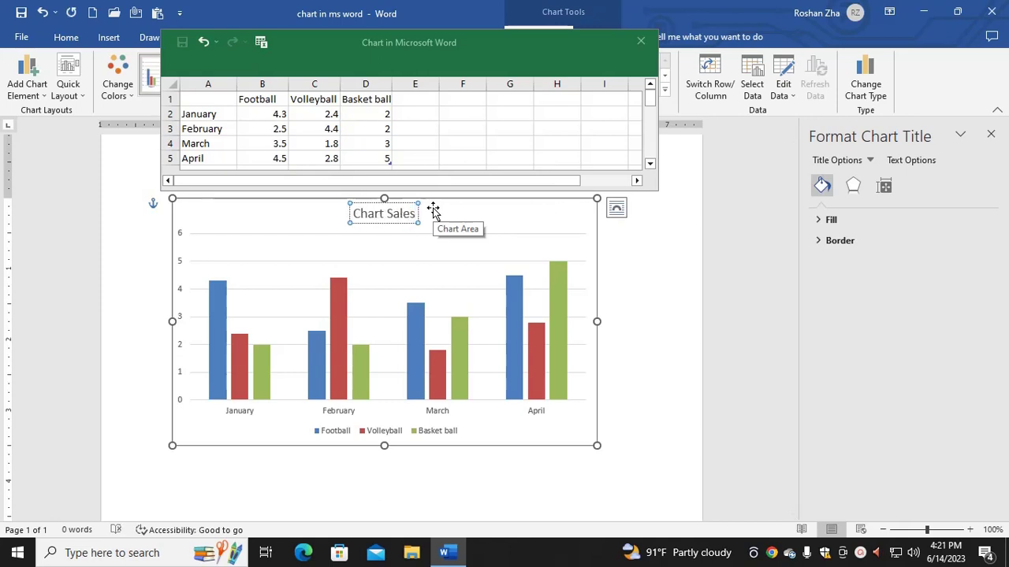
{"action": "type", "text": " Re"}
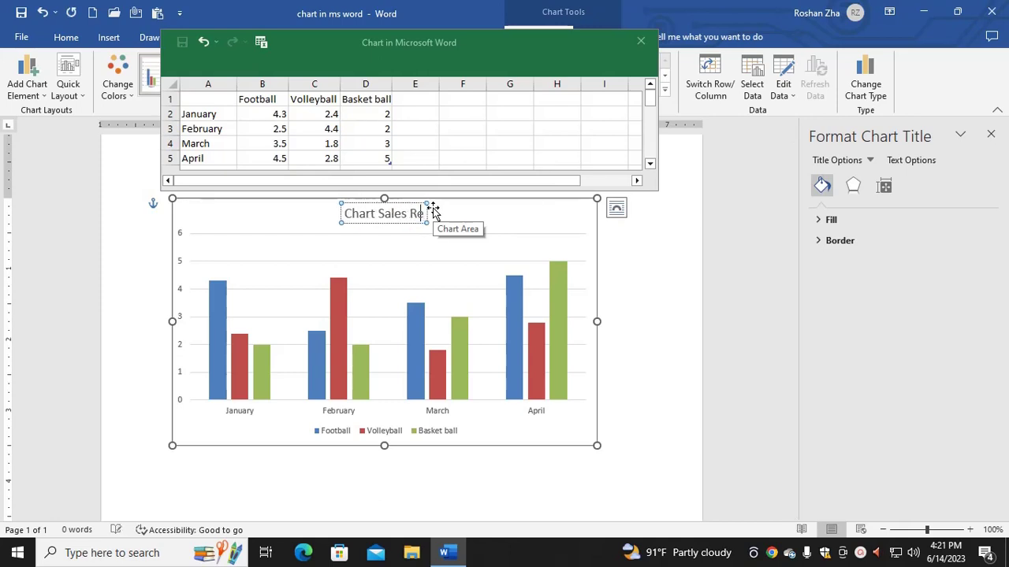
{"action": "type", "text": "port"}
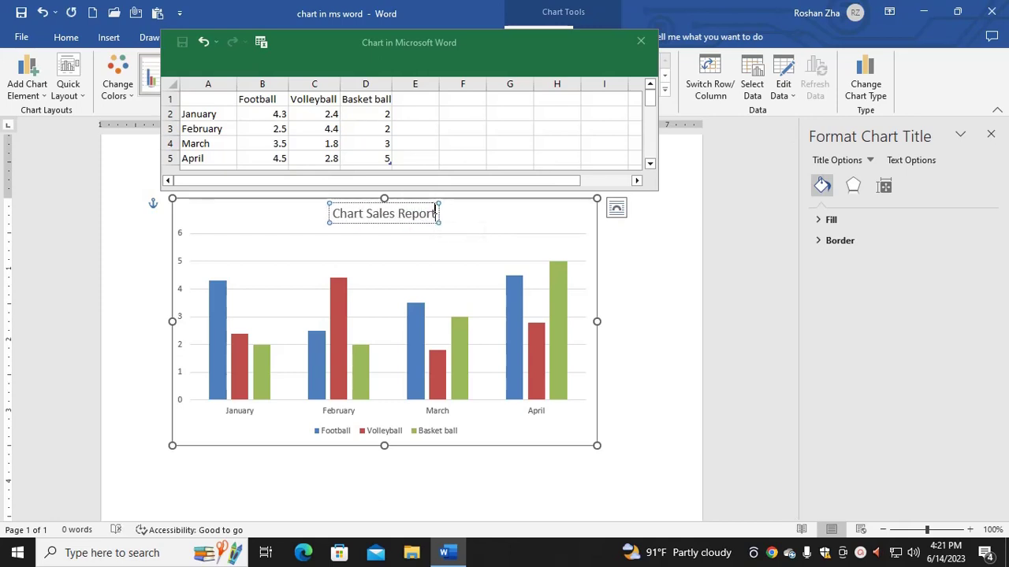
{"action": "key", "text": "Left"}
{"action": "key", "text": "Left"}
{"action": "key", "text": "Left"}
{"action": "key", "text": "Left"}
{"action": "key", "text": "Left"}
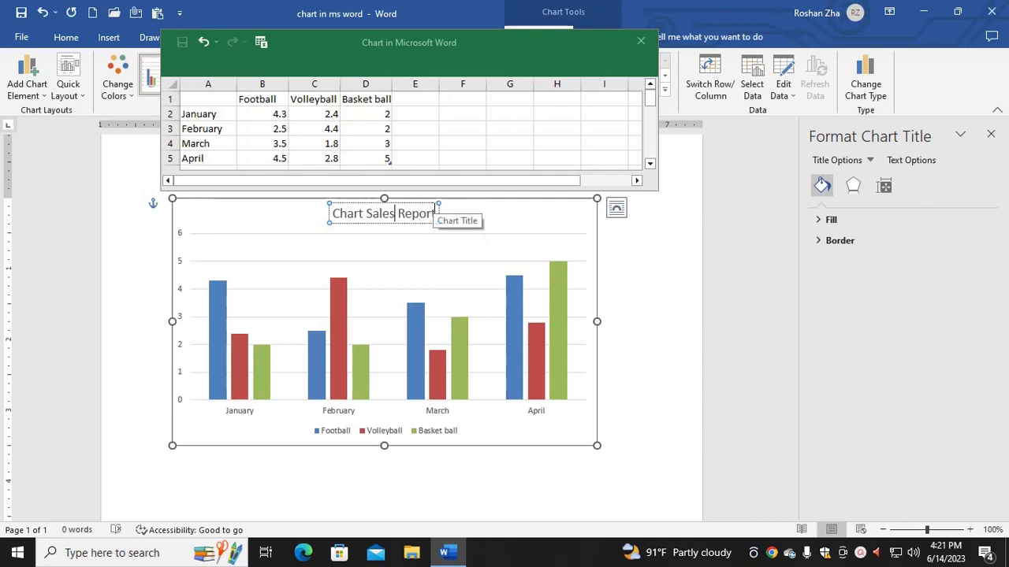
{"action": "key", "text": "Left"}
{"action": "key", "text": "Left"}
{"action": "key", "text": "Left"}
{"action": "key", "text": "Left"}
{"action": "key", "text": "Left"}
{"action": "key", "text": "BackSpace"}
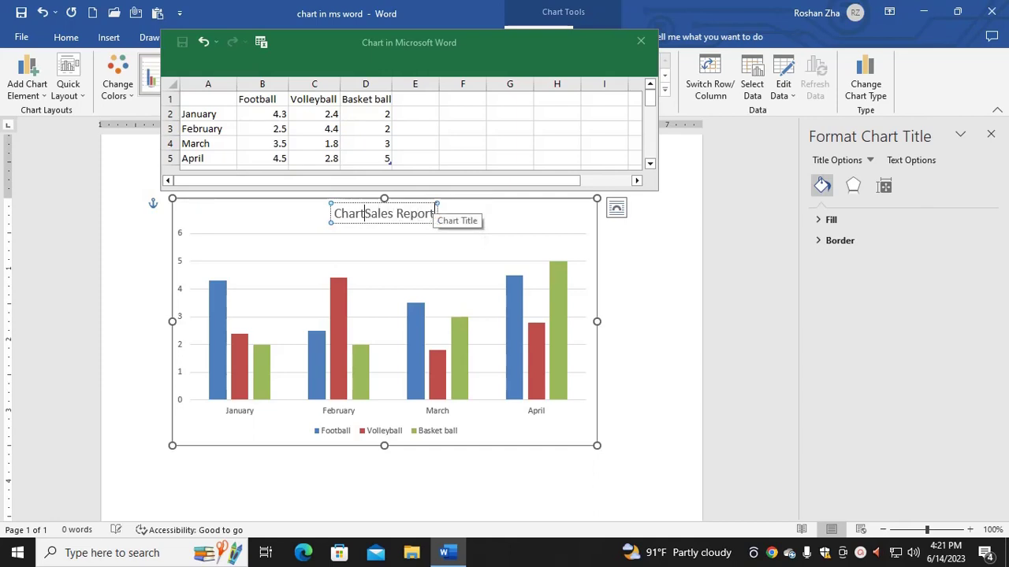
{"action": "key", "text": "BackSpace"}
{"action": "key", "text": "BackSpace"}
{"action": "key", "text": "BackSpace"}
{"action": "key", "text": "BackSpace"}
{"action": "key", "text": "BackSpace"}
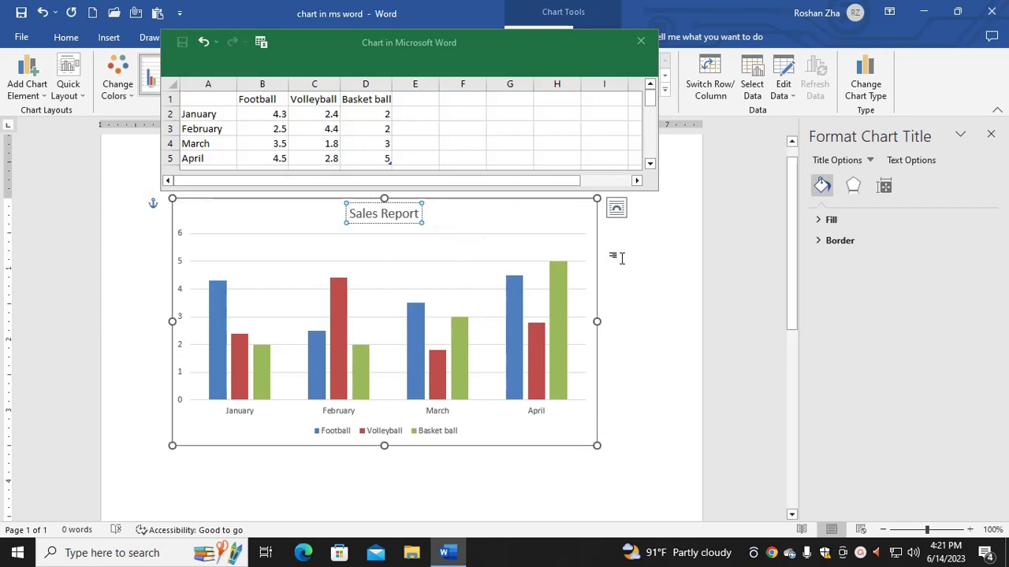
{"action": "left_click", "coordinate": [609, 257]}
{"action": "left_click", "coordinate": [410, 213]}
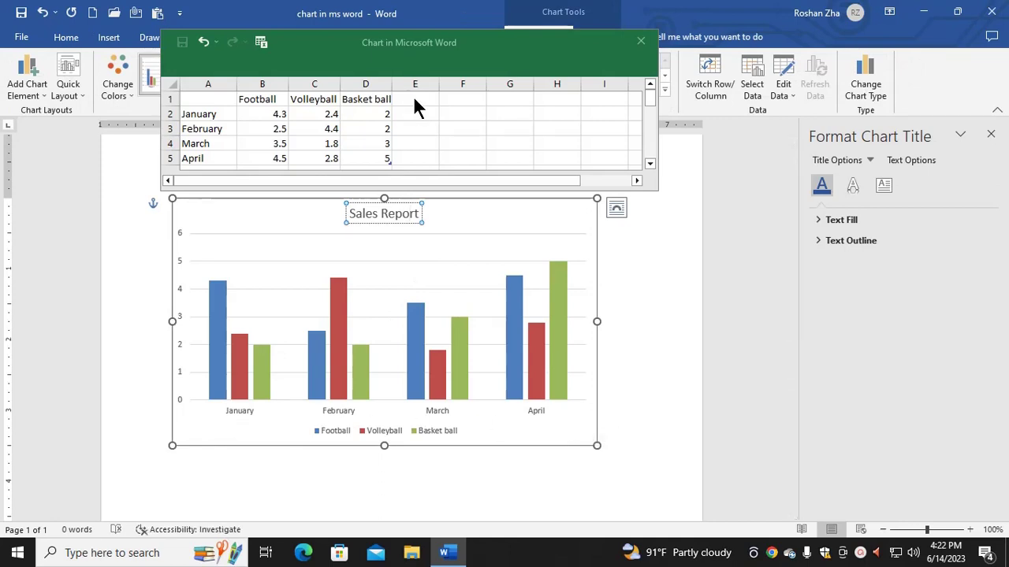
{"action": "left_click", "coordinate": [649, 101]}
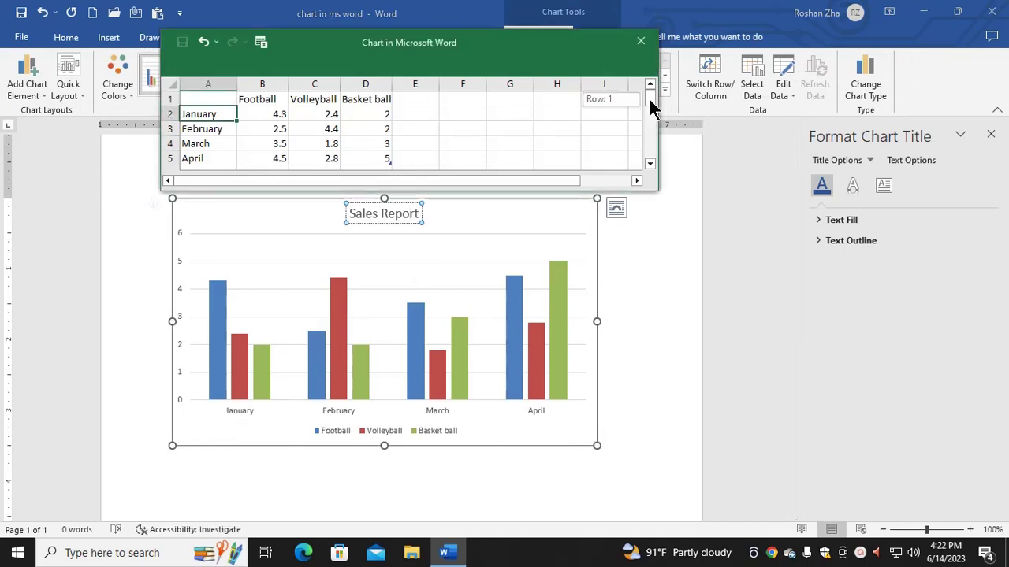
Step: Enter series name 'Tenis' in E1 with values 3, 4, 2.6 and 4 below it
{"action": "left_click", "coordinate": [433, 101]}
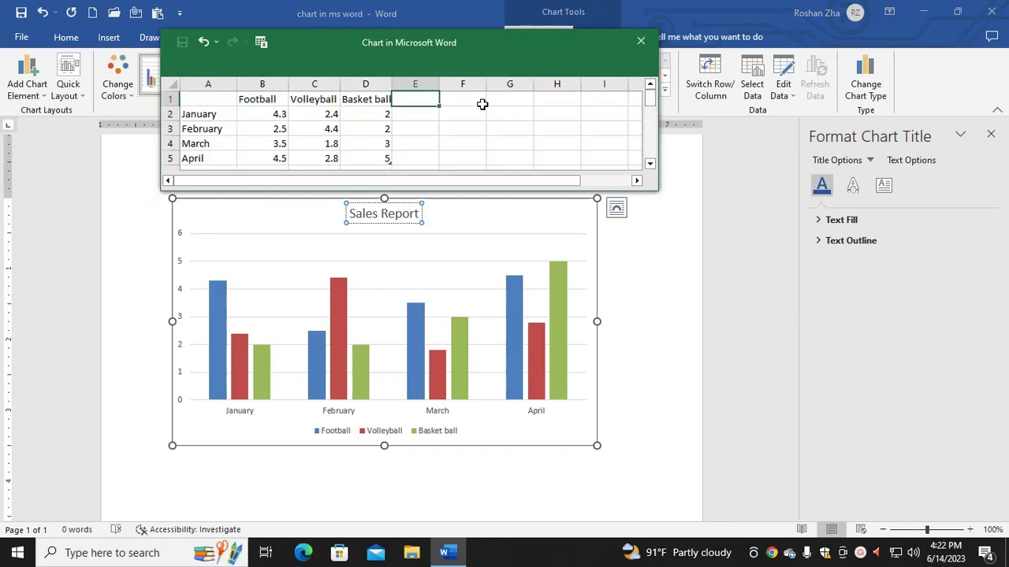
{"action": "type", "text": "Tenis"}
{"action": "key", "text": "Return"}
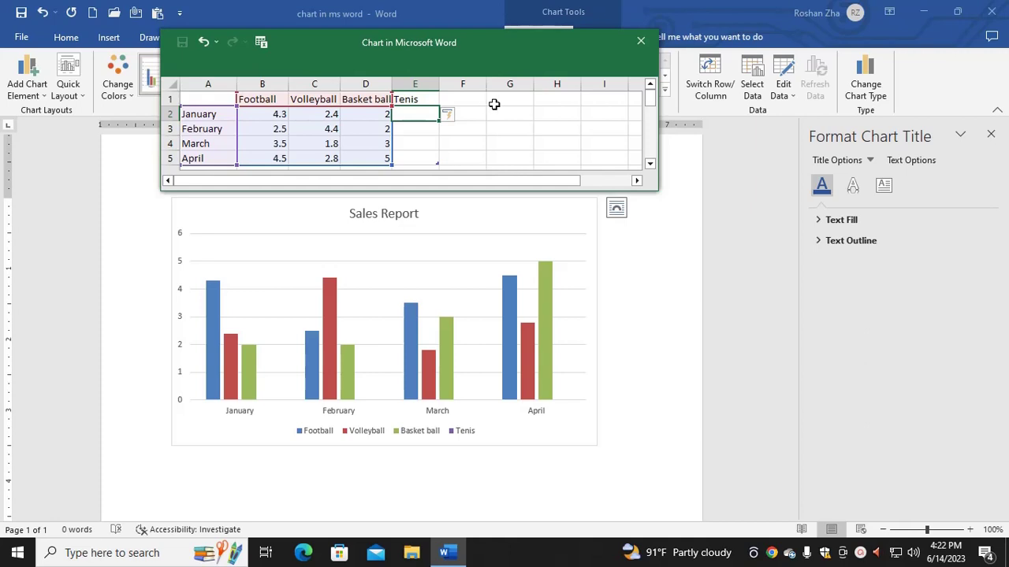
{"action": "type", "text": "3"}
{"action": "key", "text": "Return"}
{"action": "type", "text": "4"}
{"action": "key", "text": "Return"}
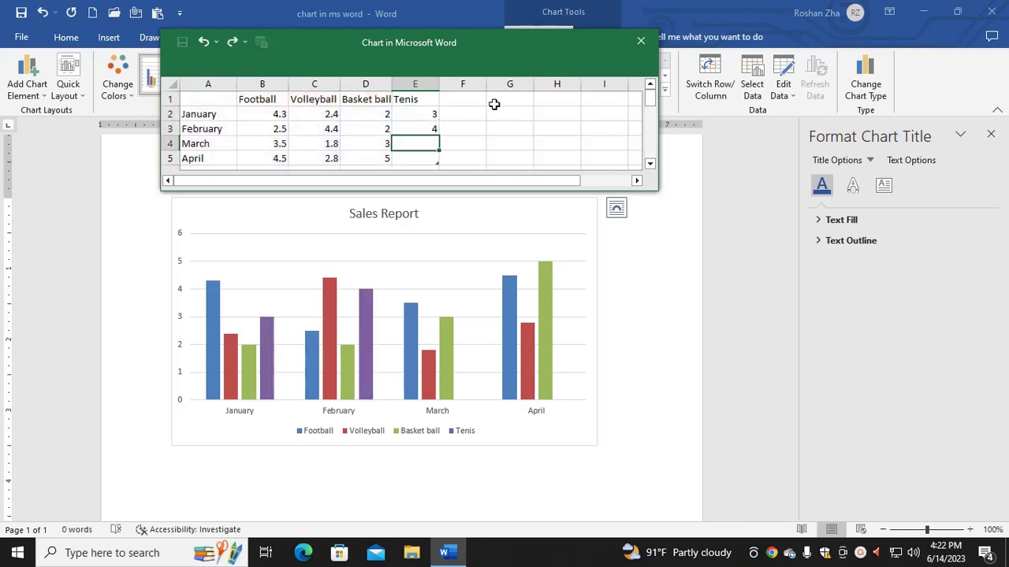
{"action": "type", "text": "2"}
{"action": "type", "text": ".6"}
{"action": "key", "text": "Return"}
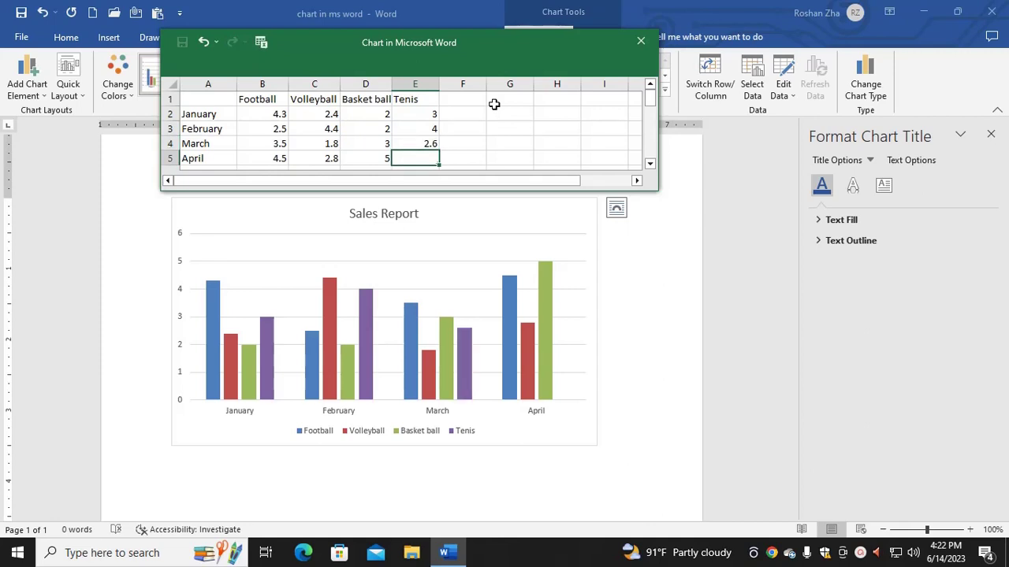
{"action": "type", "text": "4"}
{"action": "key", "text": "Return"}
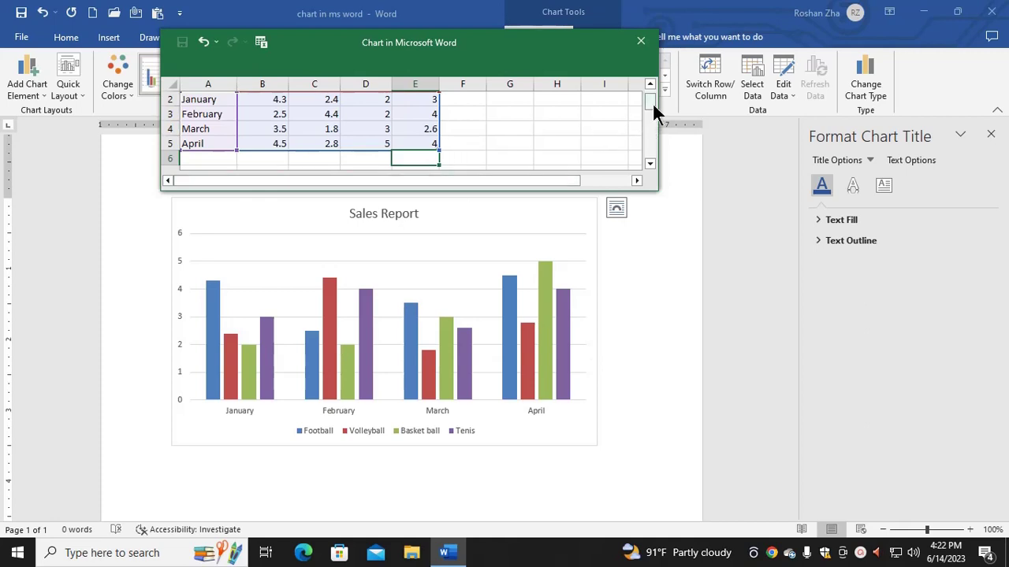
{"action": "mouse_move", "coordinate": [653, 103]}
{"action": "left_mouse_down"}
{"action": "mouse_move", "coordinate": [653, 84]}
{"action": "mouse_move", "coordinate": [653, 117]}
{"action": "left_mouse_up"}
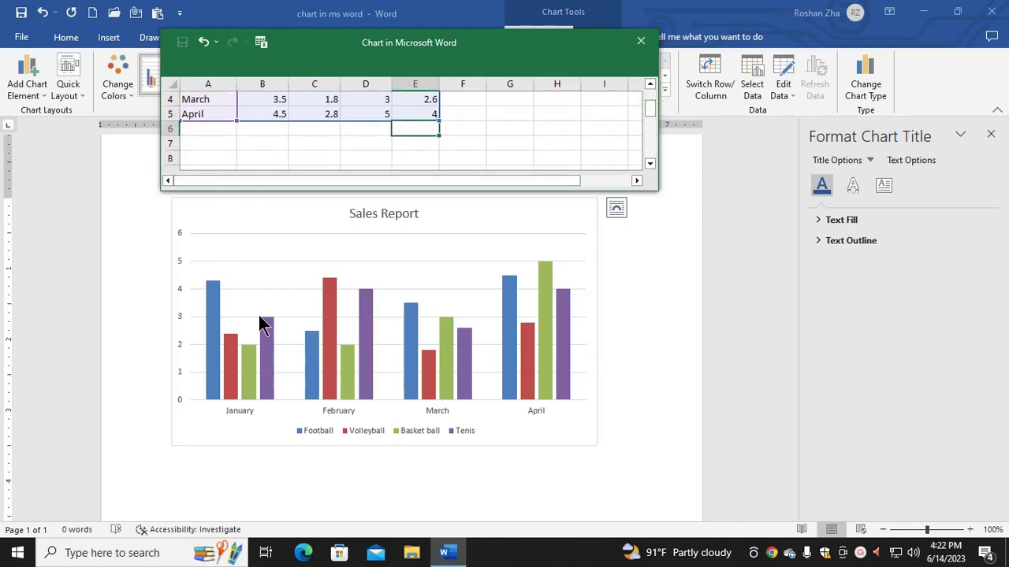
Step: Add a May row with Football 3, Volleyball 4, Basket ball 6 and Tenis 2
{"action": "left_click", "coordinate": [207, 127]}
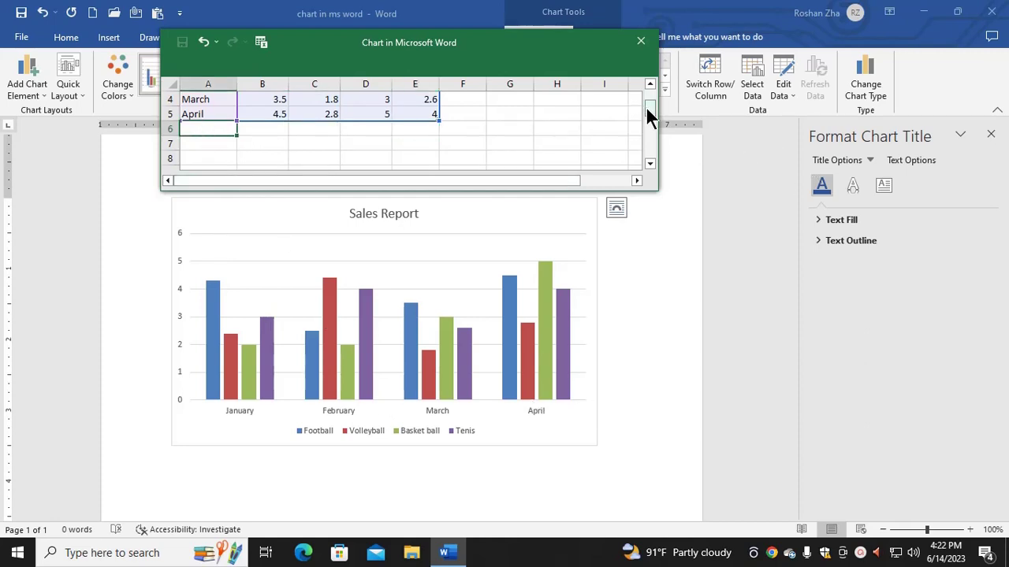
{"action": "left_click_drag", "start_coordinate": [646, 105], "coordinate": [647, 105]}
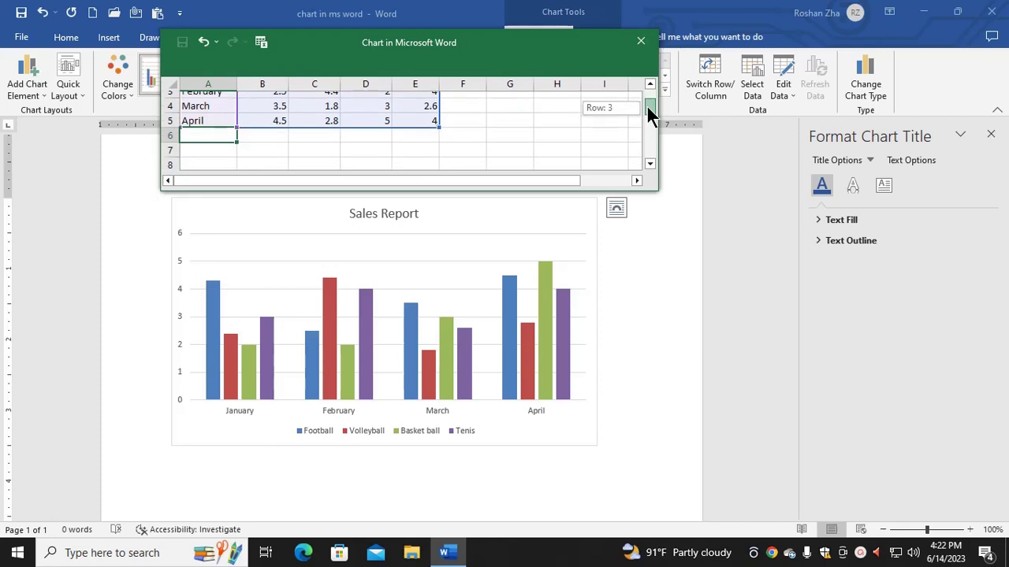
{"action": "type", "text": "May"}
{"action": "key", "text": "Tab"}
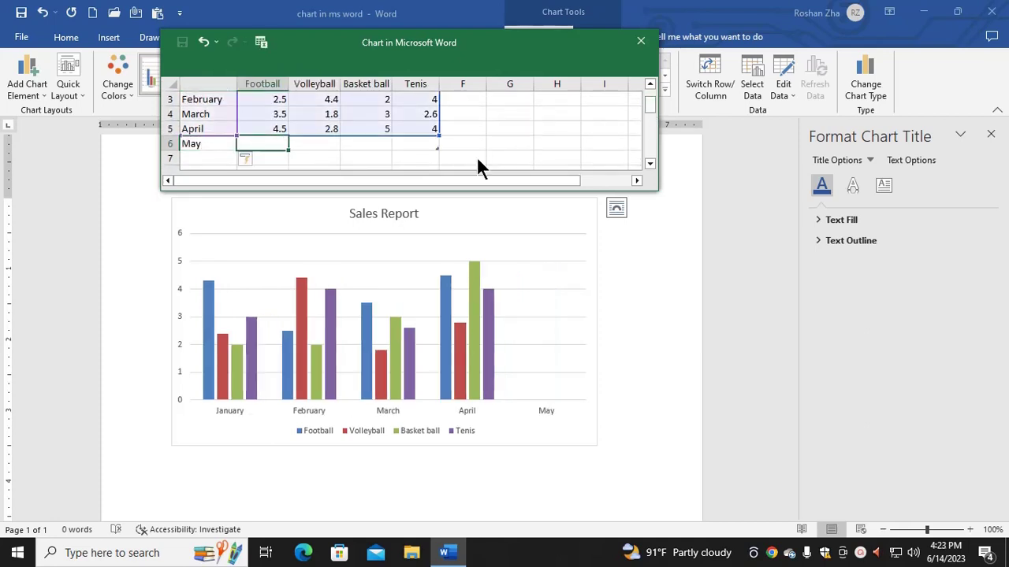
{"action": "type", "text": "3"}
{"action": "key", "text": "Tab"}
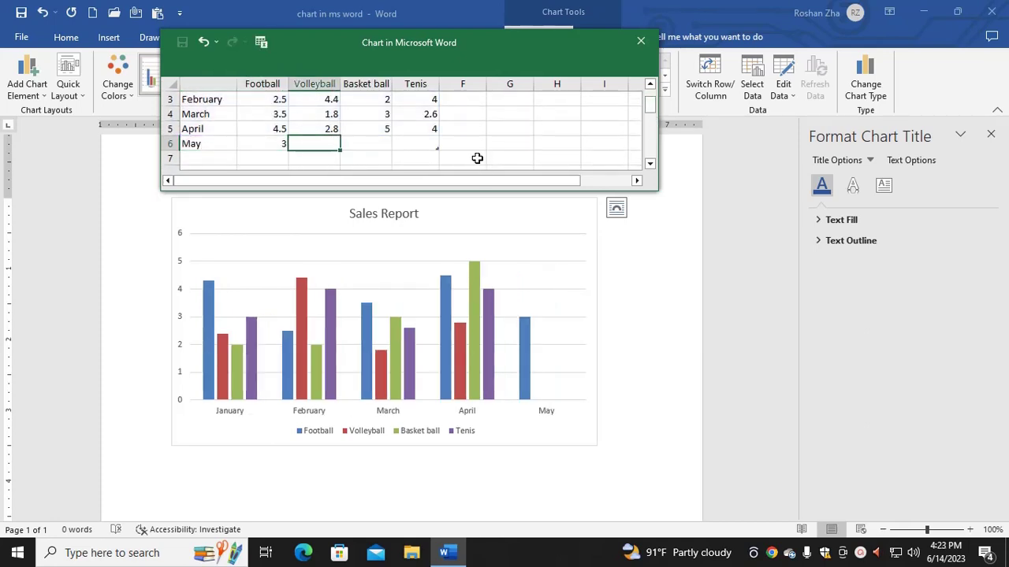
{"action": "type", "text": "4"}
{"action": "key", "text": "Tab"}
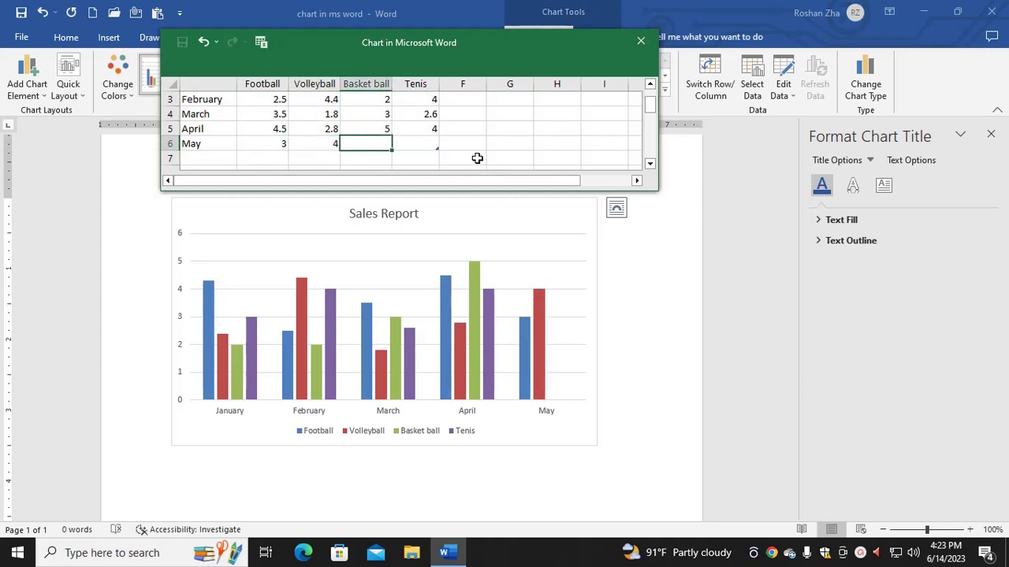
{"action": "type", "text": "6"}
{"action": "key", "text": "Tab"}
{"action": "type", "text": "2"}
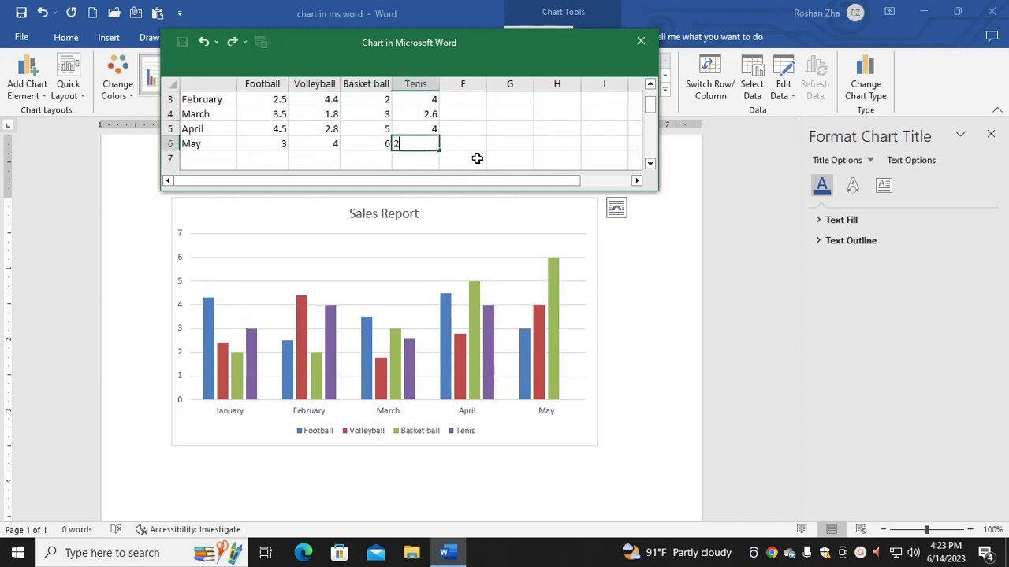
{"action": "key", "text": "Return"}
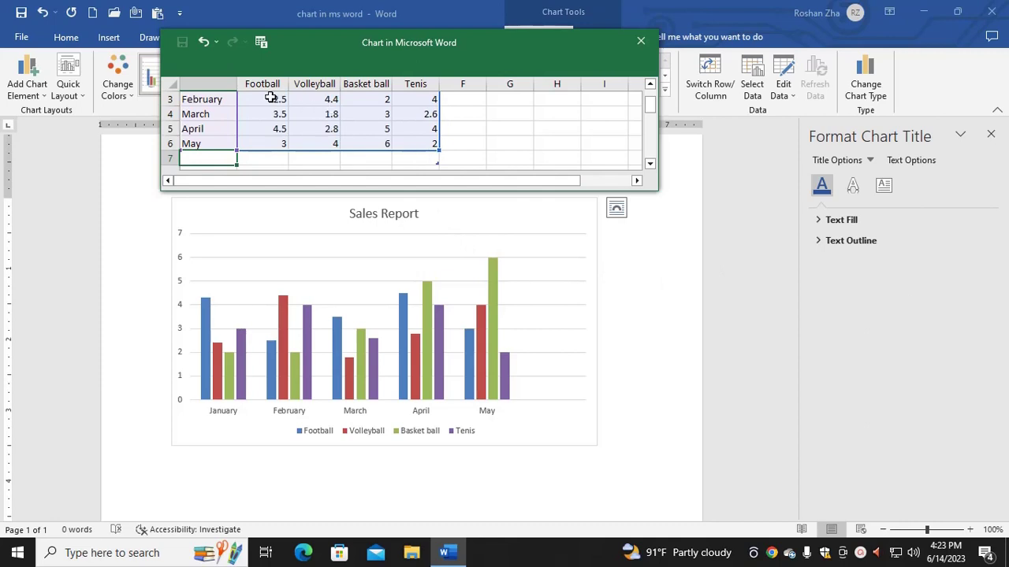
Step: Change February Football to 5, March Football to 7 and February Volleyball to 2
{"action": "left_click", "coordinate": [270, 98]}
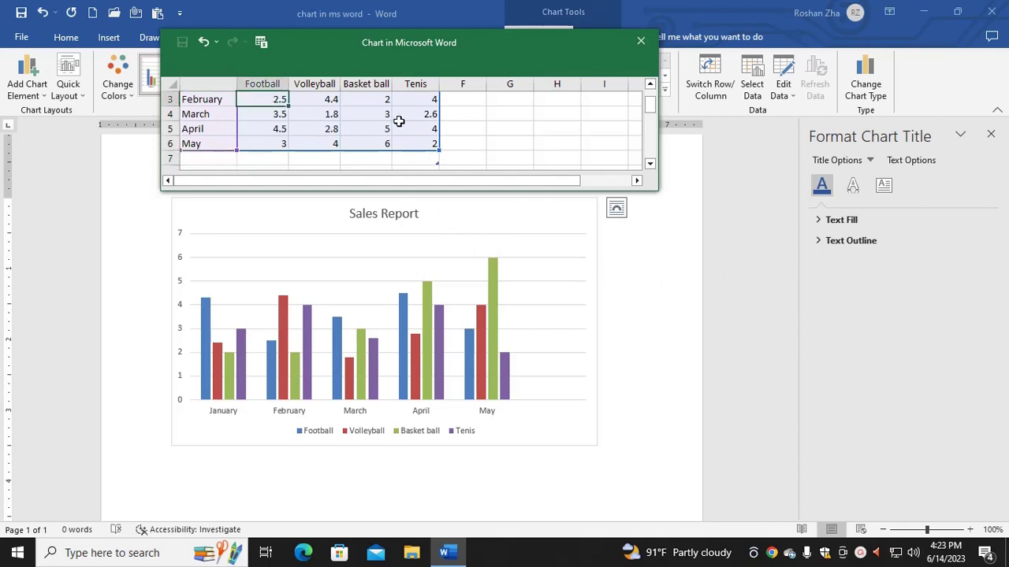
{"action": "type", "text": "5"}
{"action": "key", "text": "Return"}
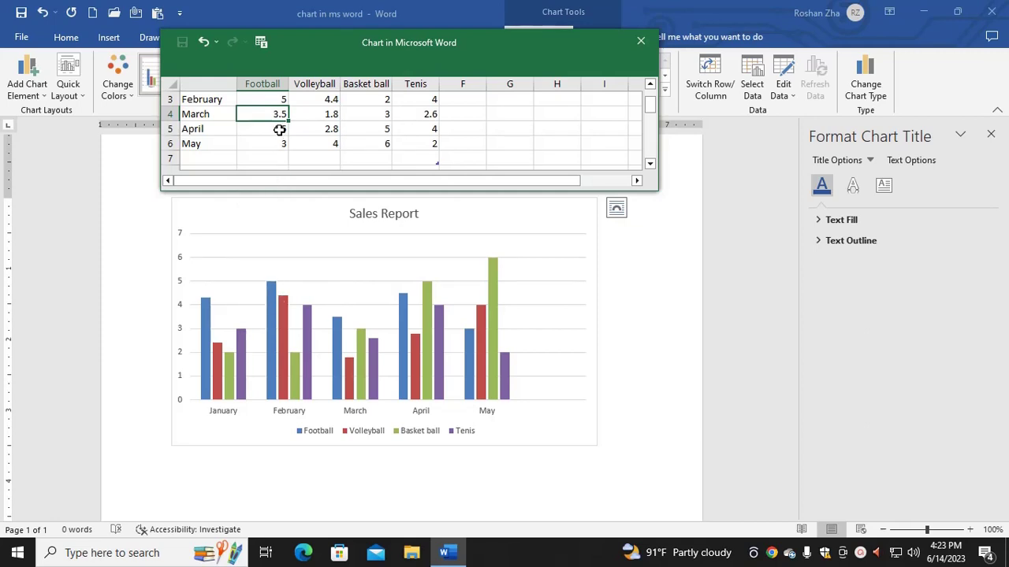
{"action": "key", "text": "ctrl+z"}
{"action": "left_click", "coordinate": [279, 130]}
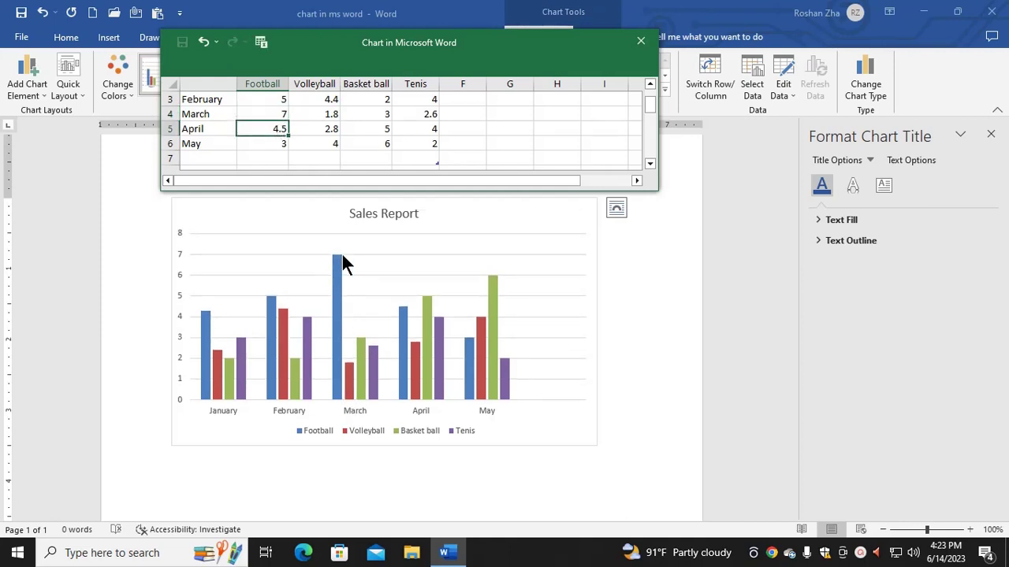
{"action": "left_click", "coordinate": [333, 103]}
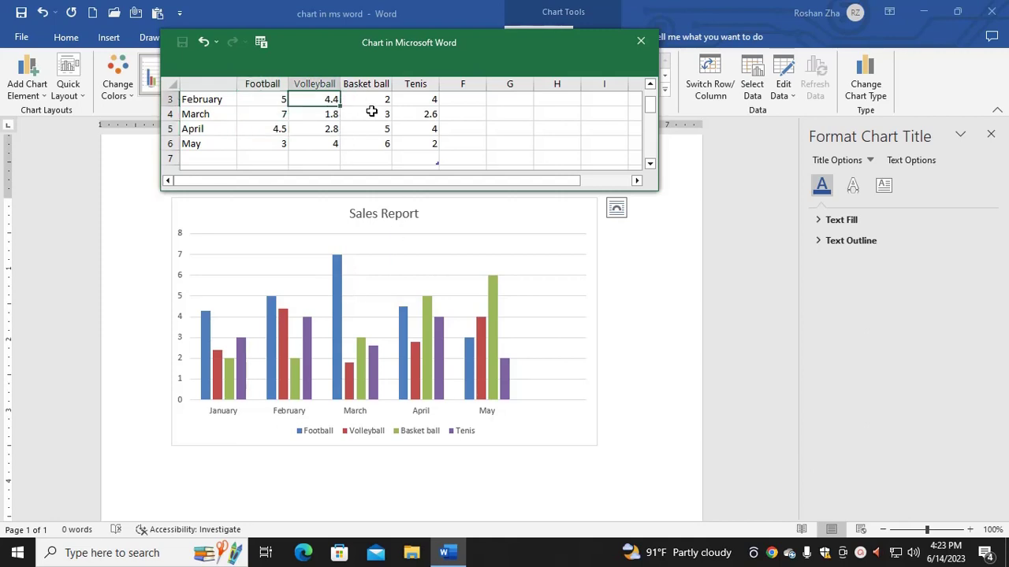
{"action": "type", "text": "2"}
{"action": "key", "text": "Return"}
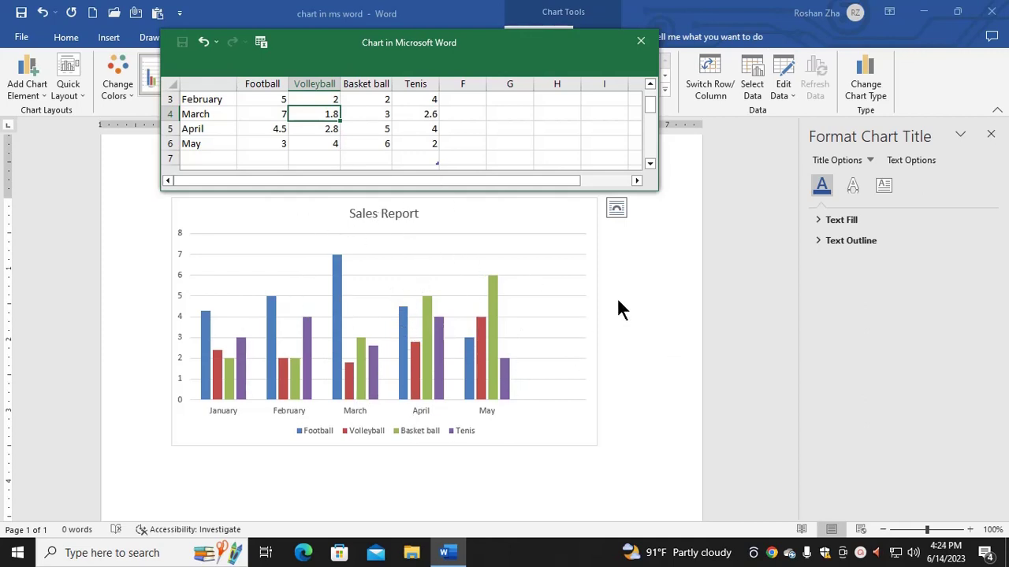
{"action": "left_click", "coordinate": [484, 323]}
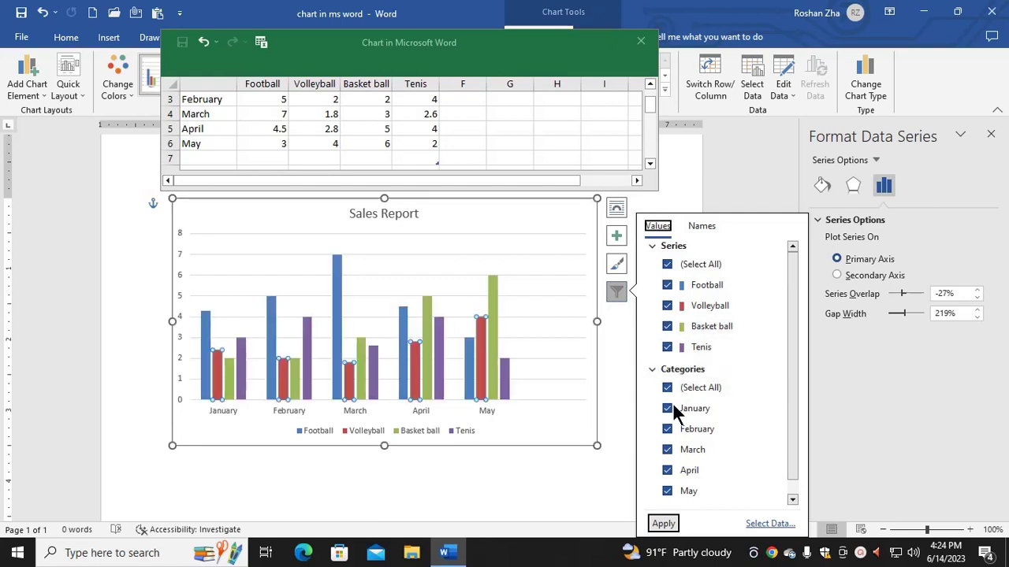
Step: Review the chart filter's Names options, then select the plot area and show Chart Styles
{"action": "left_click", "coordinate": [708, 226]}
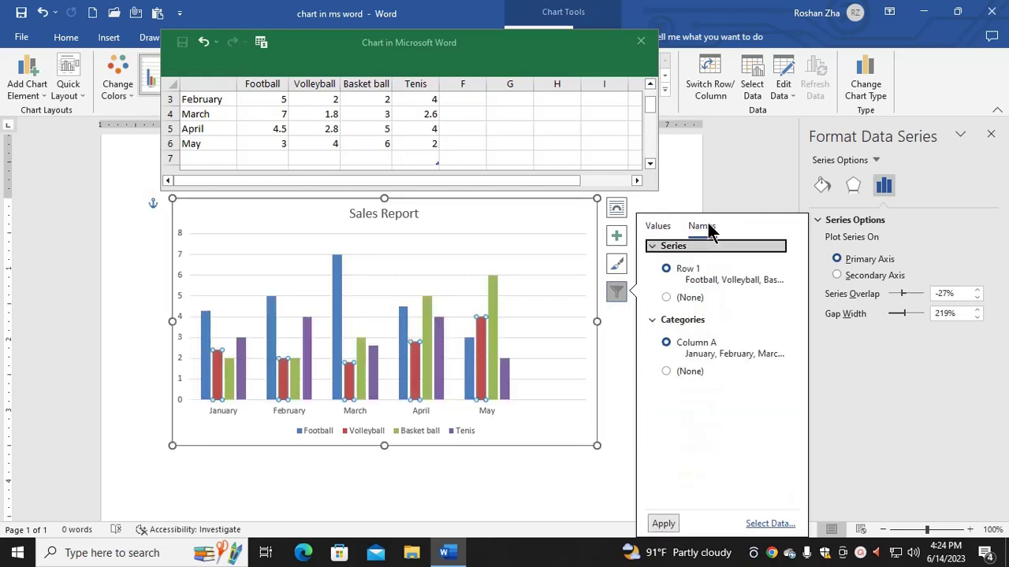
{"action": "left_click", "coordinate": [683, 186]}
{"action": "left_click", "coordinate": [590, 260]}
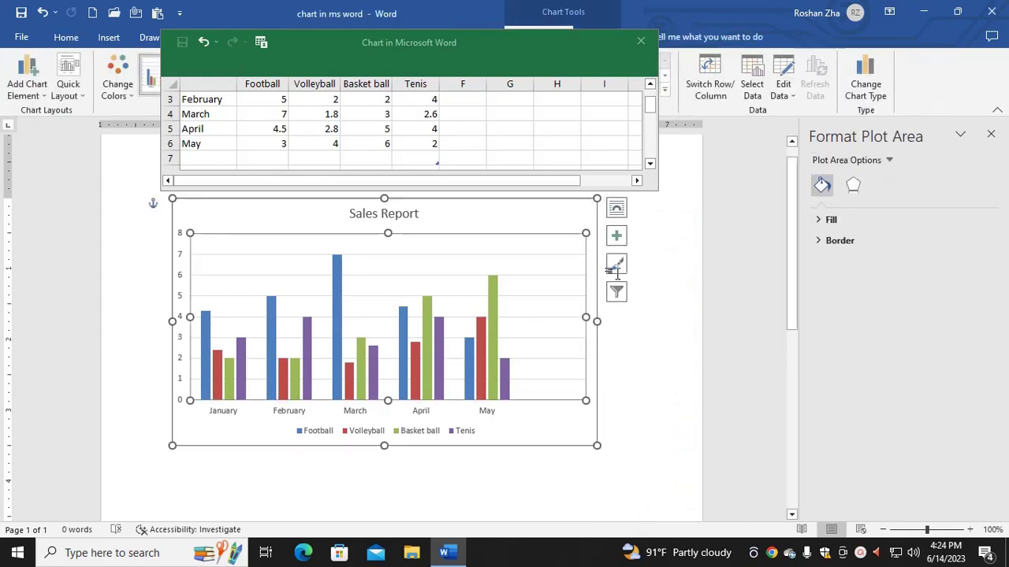
{"action": "left_click", "coordinate": [618, 263]}
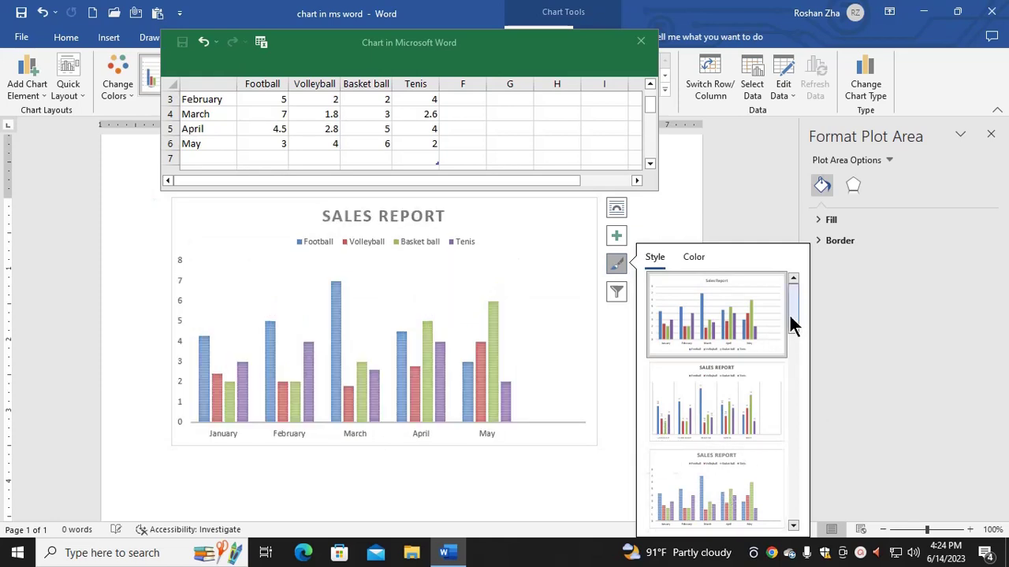
Step: Scroll the Chart Styles gallery and apply the dark style with outlined glowing bars
{"action": "left_click_drag", "start_coordinate": [790, 316], "coordinate": [792, 348]}
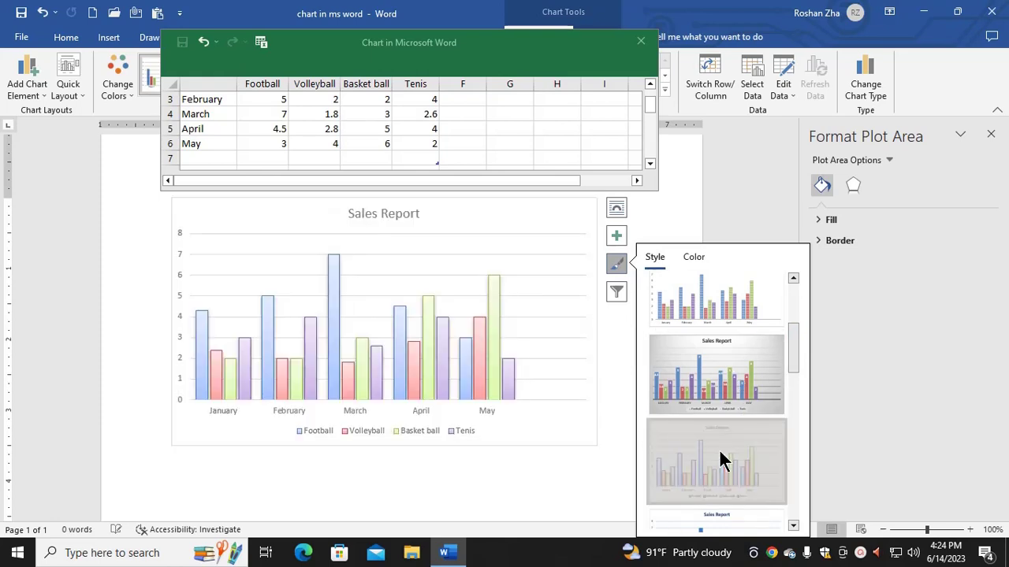
{"action": "left_click_drag", "start_coordinate": [792, 332], "coordinate": [791, 398]}
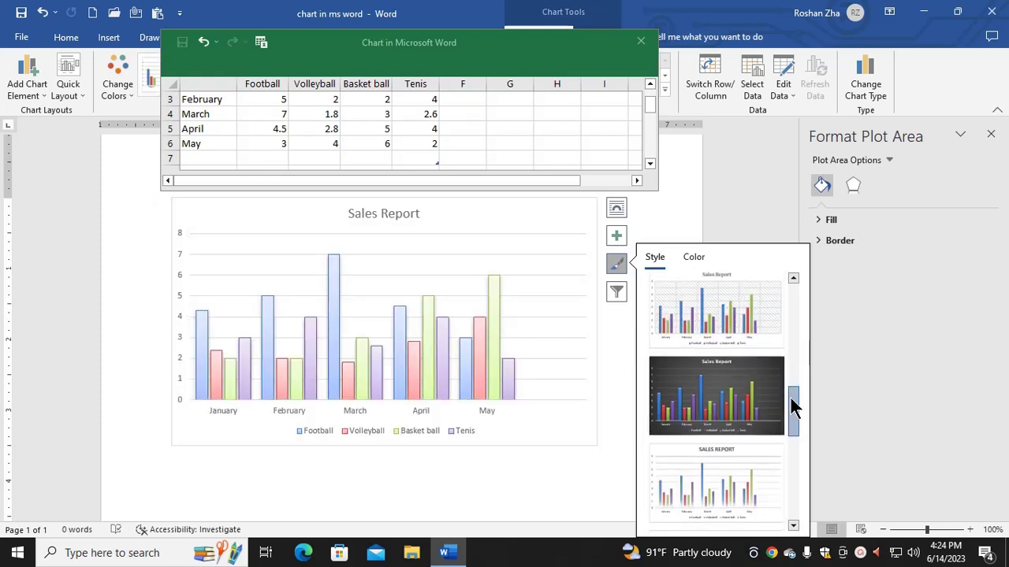
{"action": "left_click", "coordinate": [730, 402]}
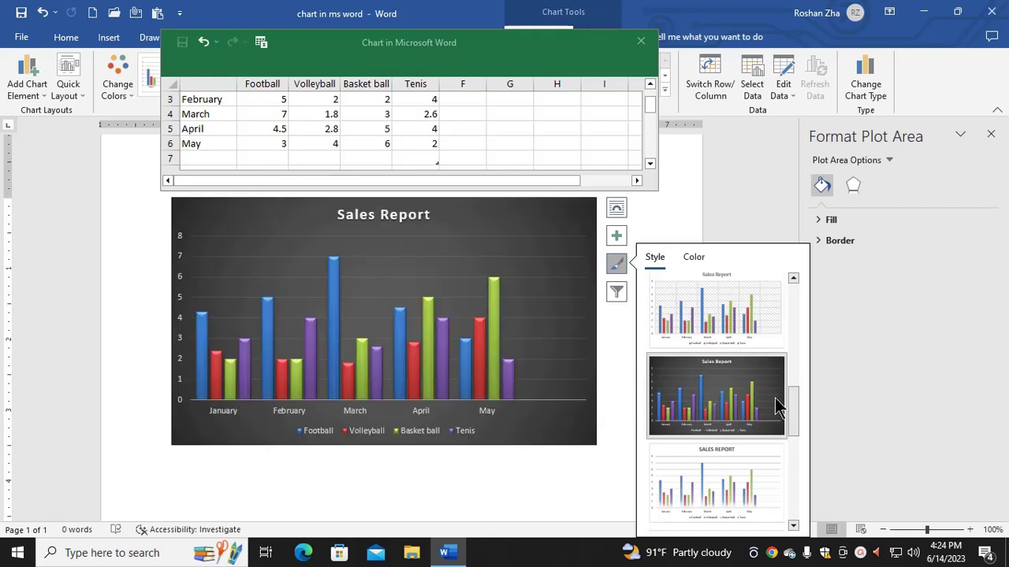
{"action": "left_click_drag", "start_coordinate": [793, 395], "coordinate": [793, 462]}
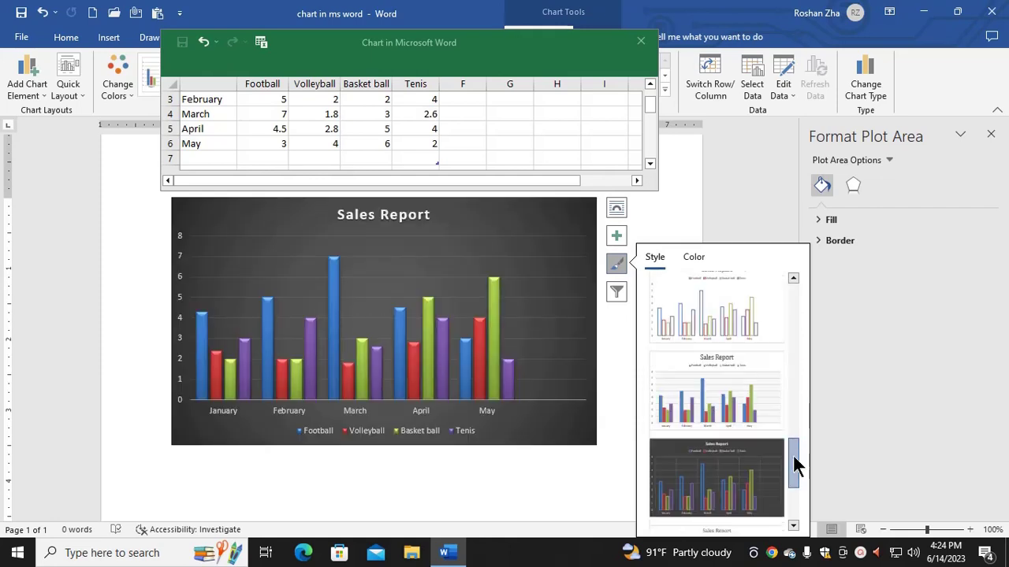
{"action": "left_click", "coordinate": [738, 442]}
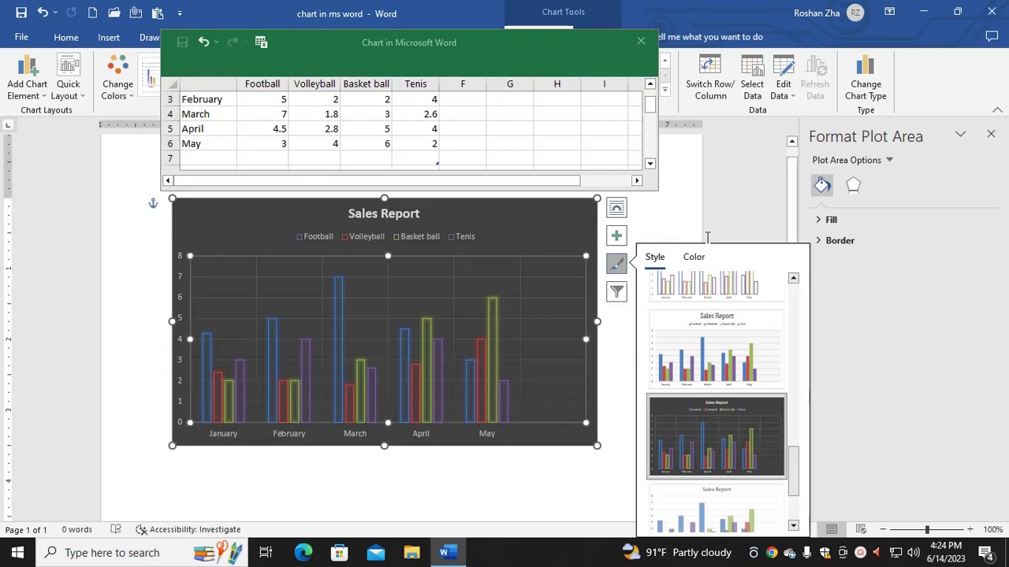
{"action": "left_click", "coordinate": [748, 216]}
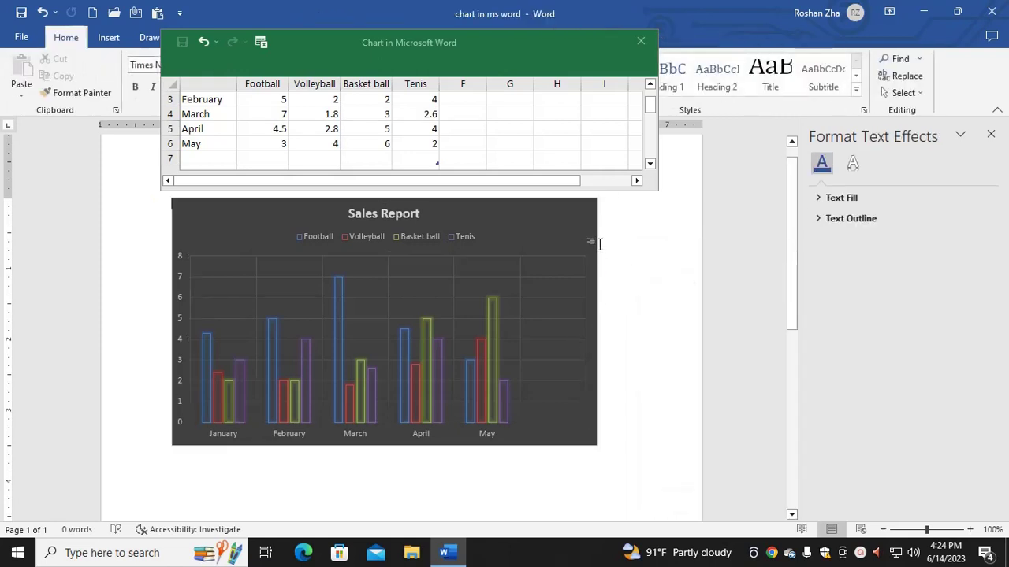
Step: Preview a data table and data labels on the Sales Report chart, then remove them
{"action": "left_click", "coordinate": [599, 219]}
{"action": "left_click", "coordinate": [616, 235]}
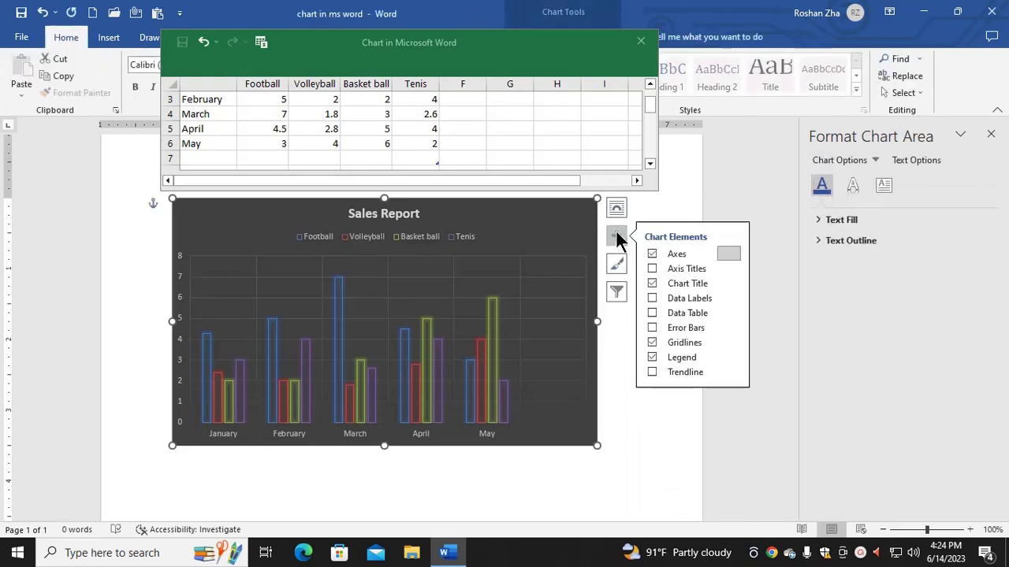
{"action": "left_click", "coordinate": [650, 314]}
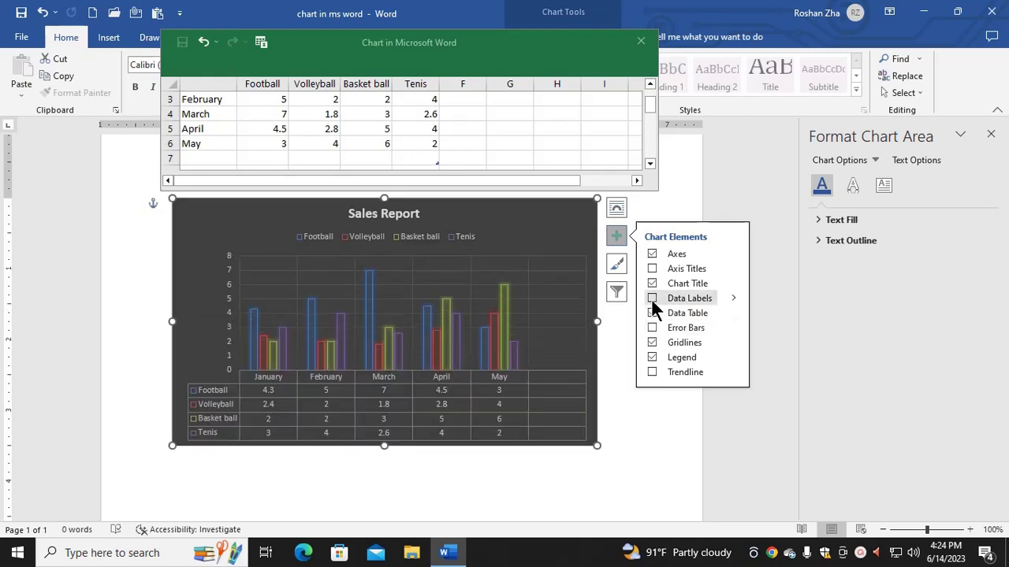
{"action": "left_click", "coordinate": [651, 298]}
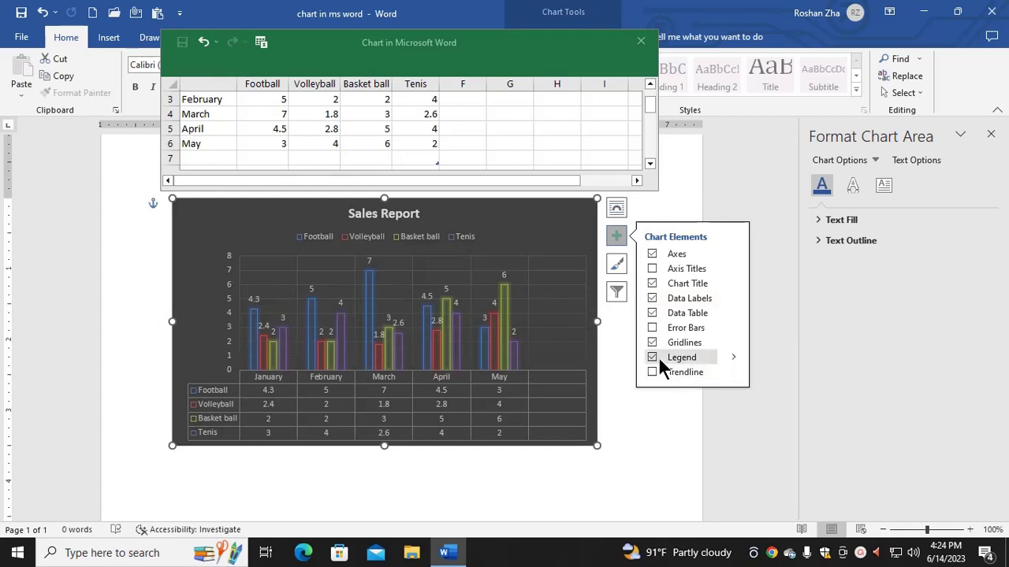
{"action": "left_click", "coordinate": [653, 309]}
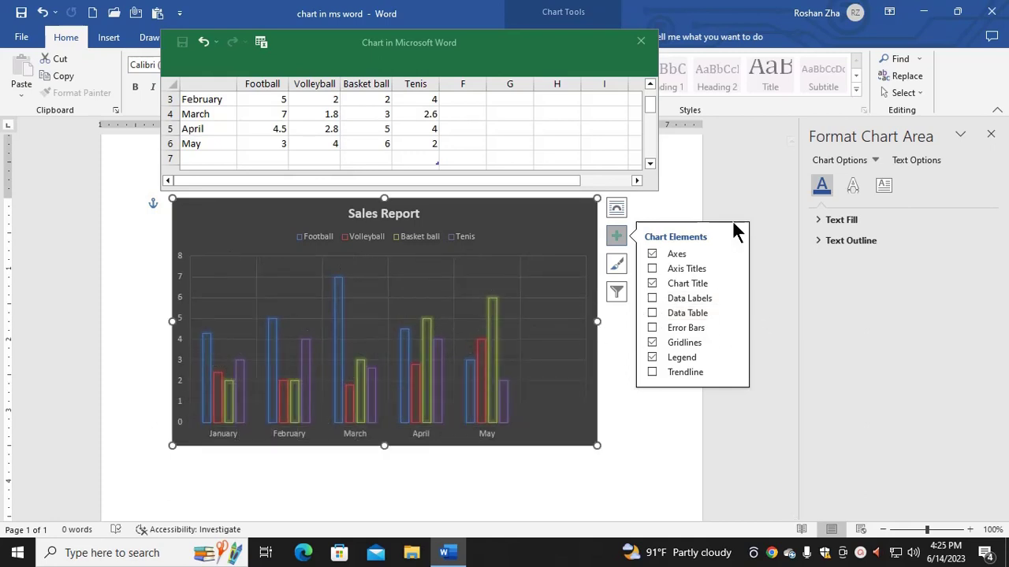
{"action": "left_click", "coordinate": [733, 193]}
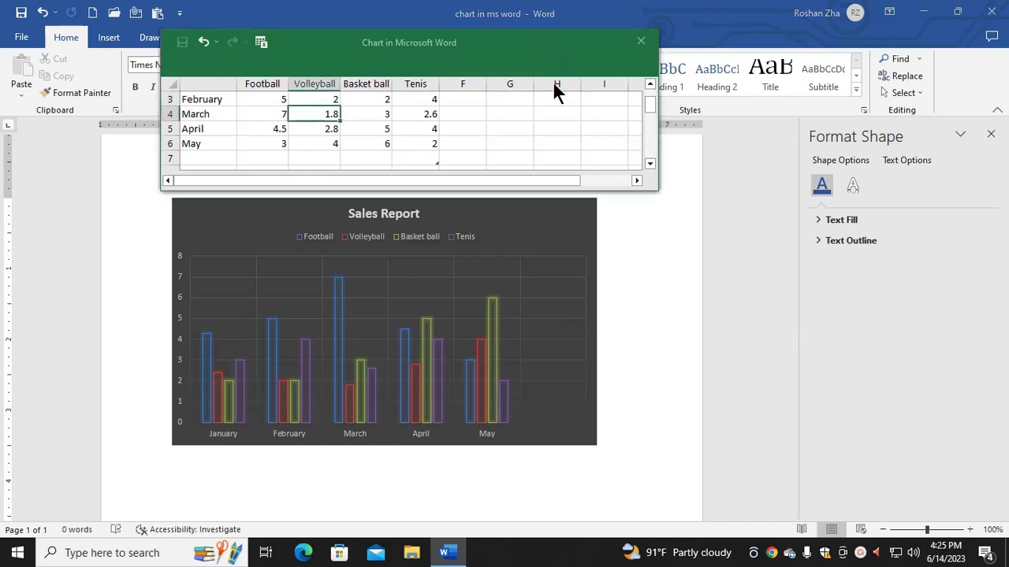
Step: Bring the chart data sheet to the front and reposition it further right
{"action": "left_click", "coordinate": [557, 142]}
{"action": "mouse_move", "coordinate": [558, 45]}
{"action": "left_mouse_down"}
{"action": "mouse_move", "coordinate": [651, 423]}
{"action": "mouse_move", "coordinate": [680, 48]}
{"action": "left_mouse_up"}
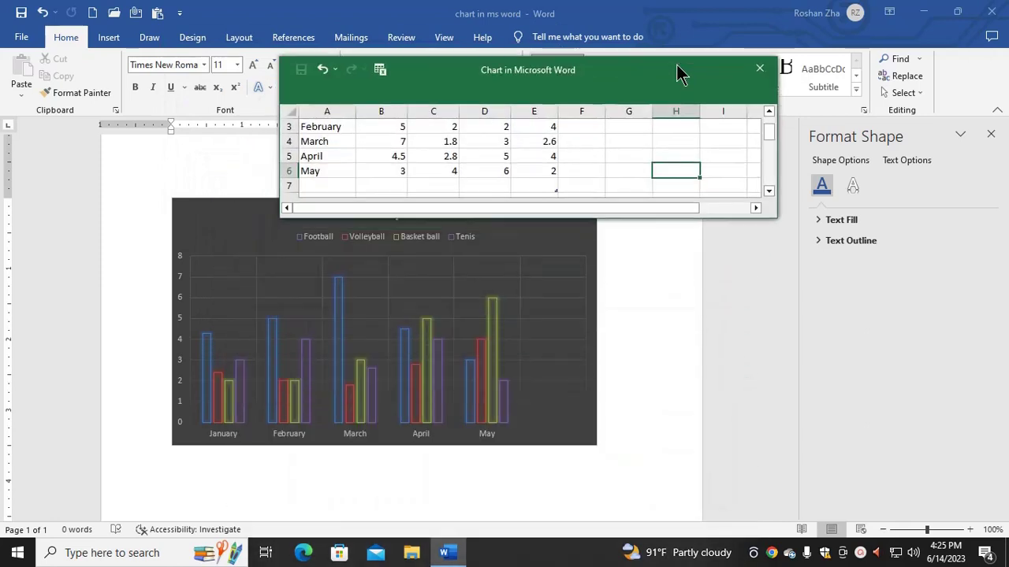